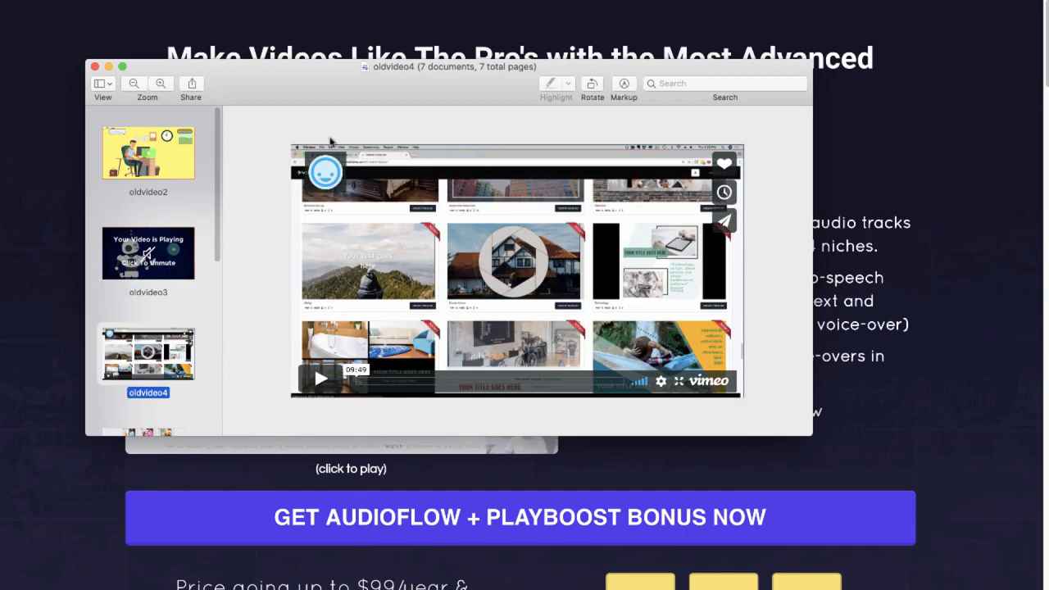
Page through the old video screenshots from oldvideo5 to oldvideo1.png and examine how each paused player looks
{"action": "key", "text": "Down"}
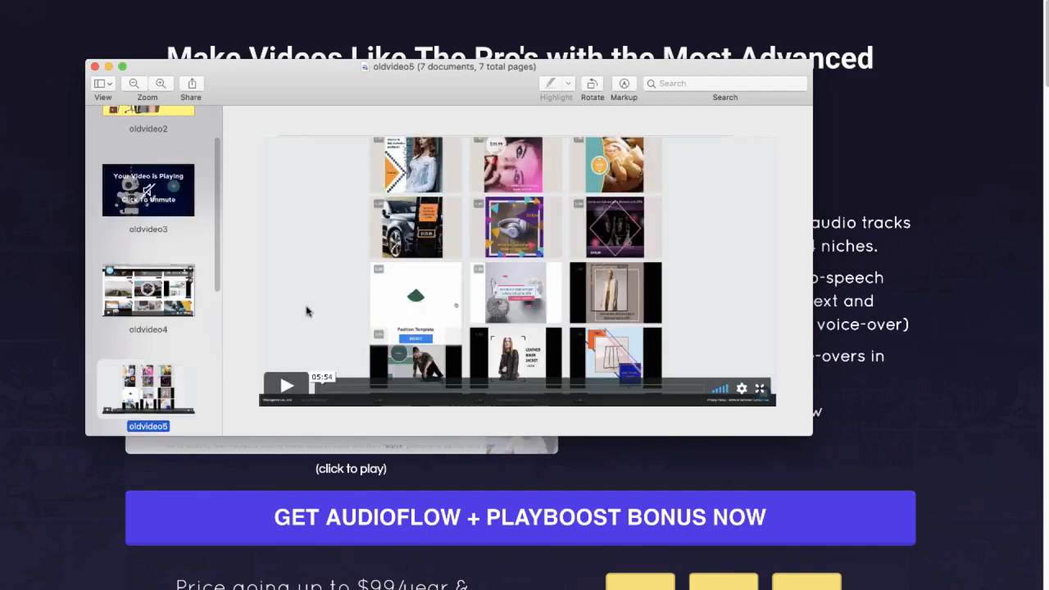
{"action": "key", "text": "Down"}
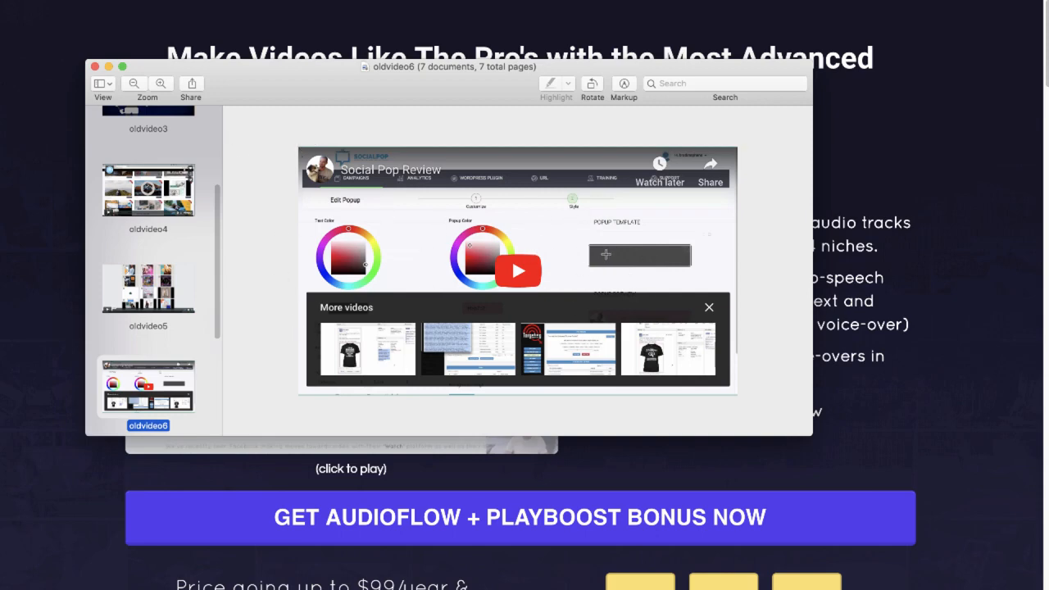
{"action": "key", "text": "Down"}
{"action": "key", "text": "Up"}
{"action": "key", "text": "Down"}
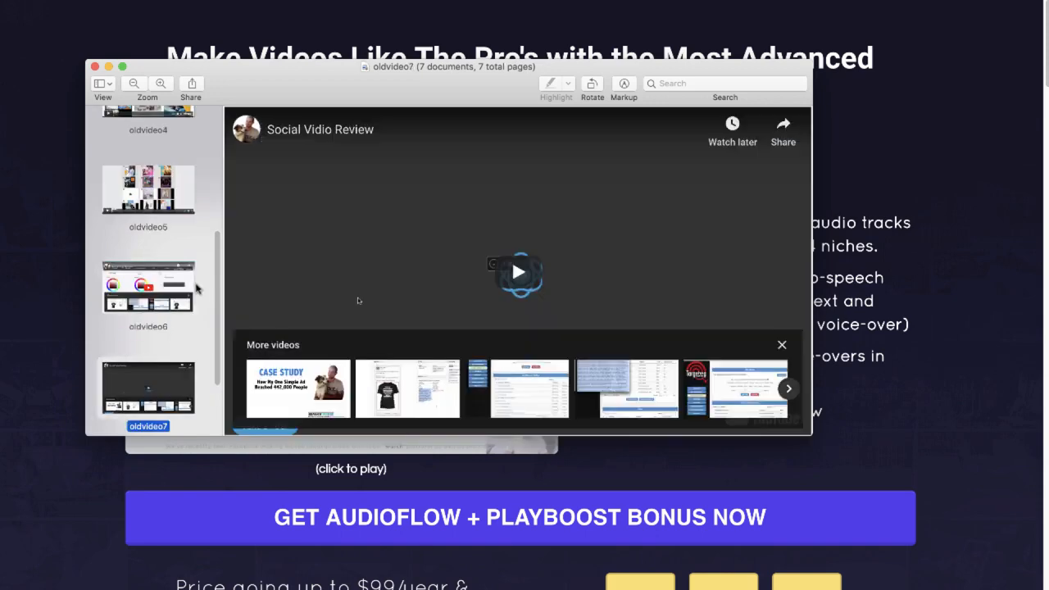
{"action": "key", "text": "Up"}
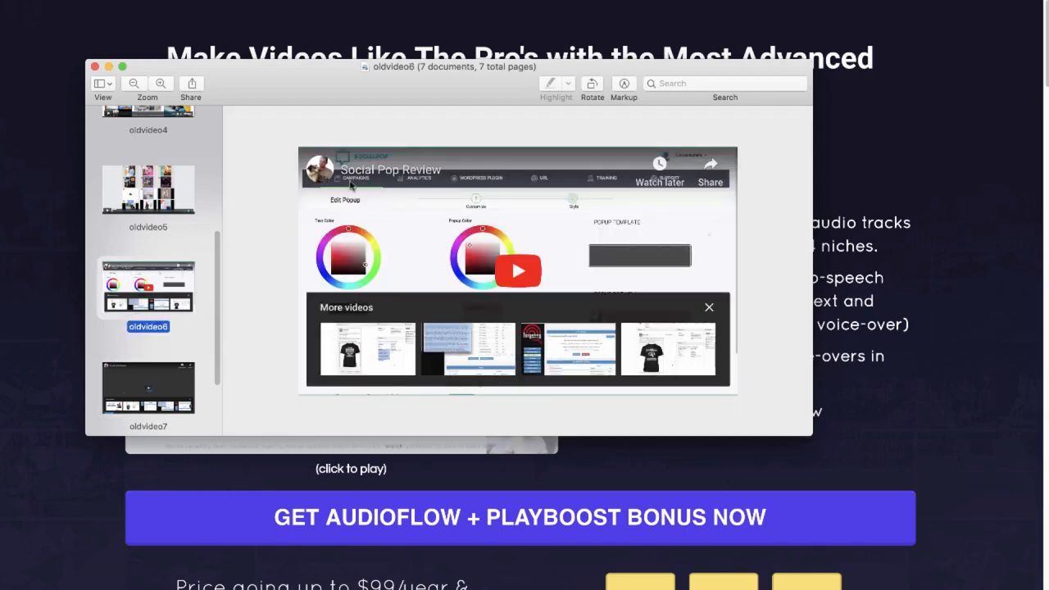
{"action": "key", "text": "Down"}
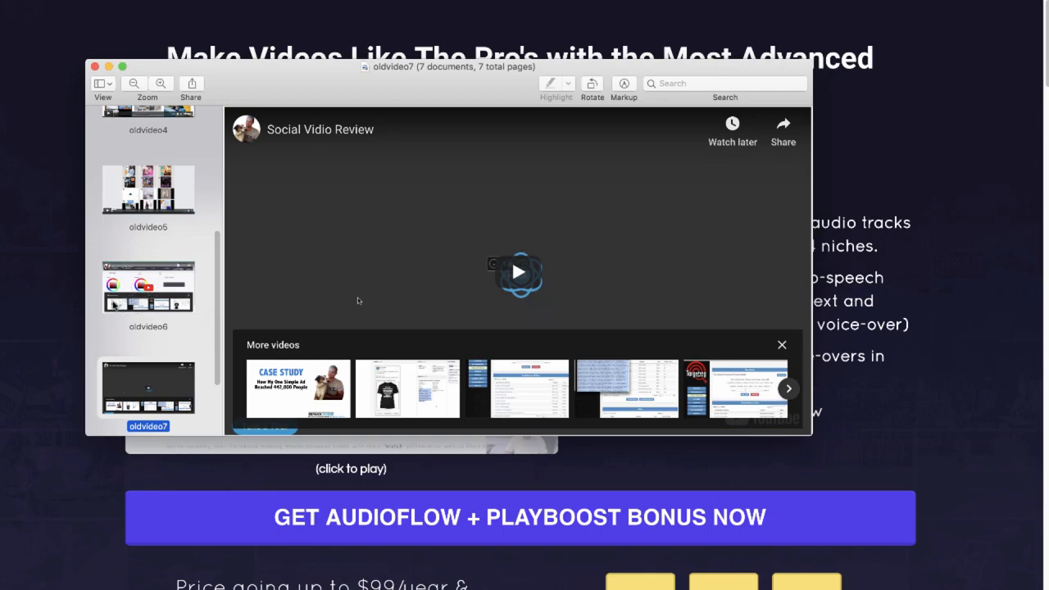
{"action": "key", "text": "Down"}
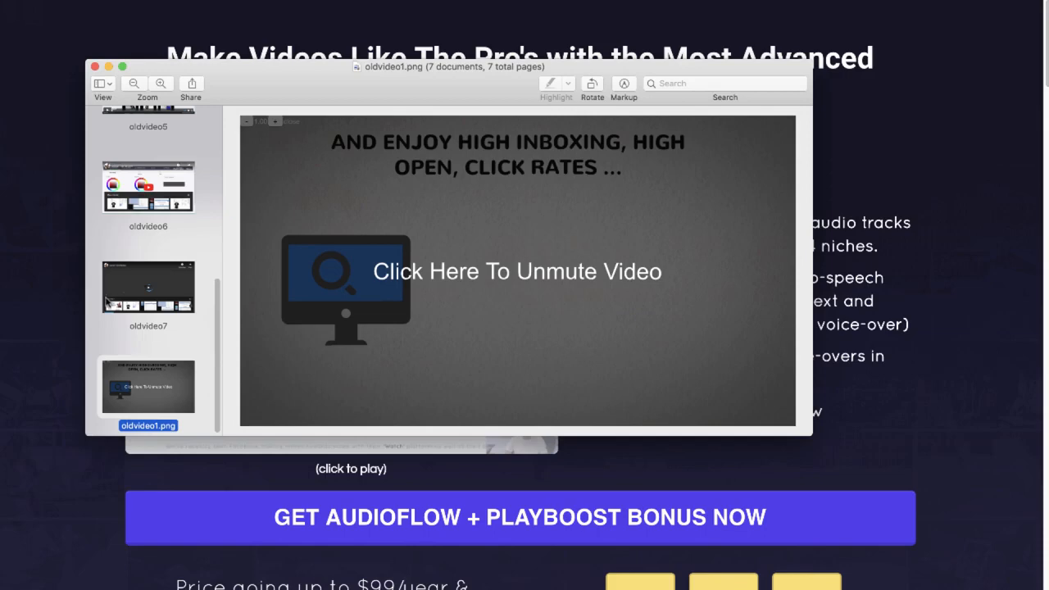
Compare the oldvideo7, oldvideo6, oldvideo4 and oldvideo1.png screenshots, ending on oldvideo7
{"action": "left_click", "coordinate": [161, 278]}
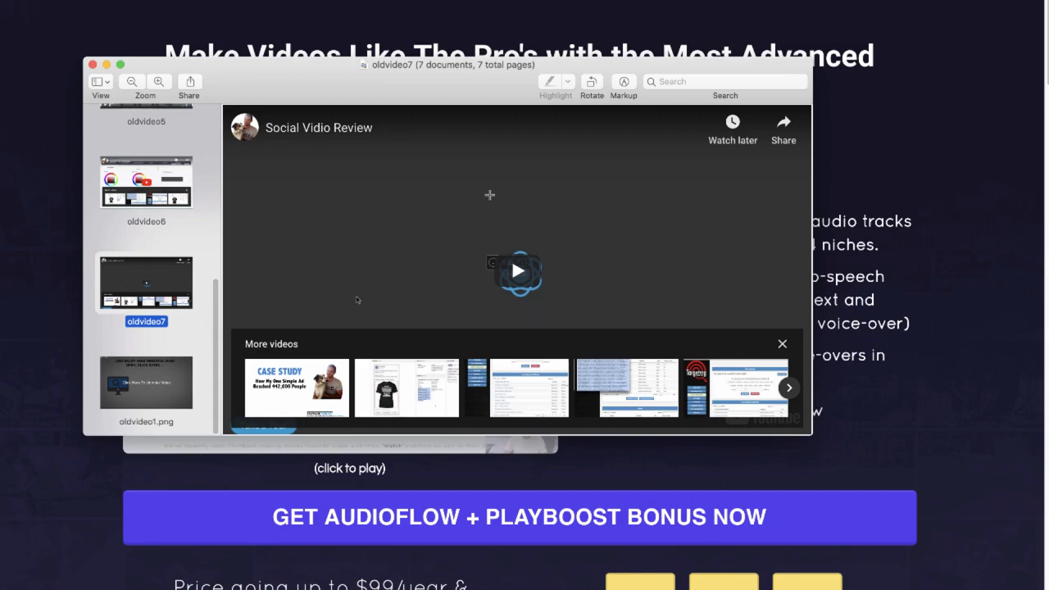
{"action": "left_click", "coordinate": [155, 211]}
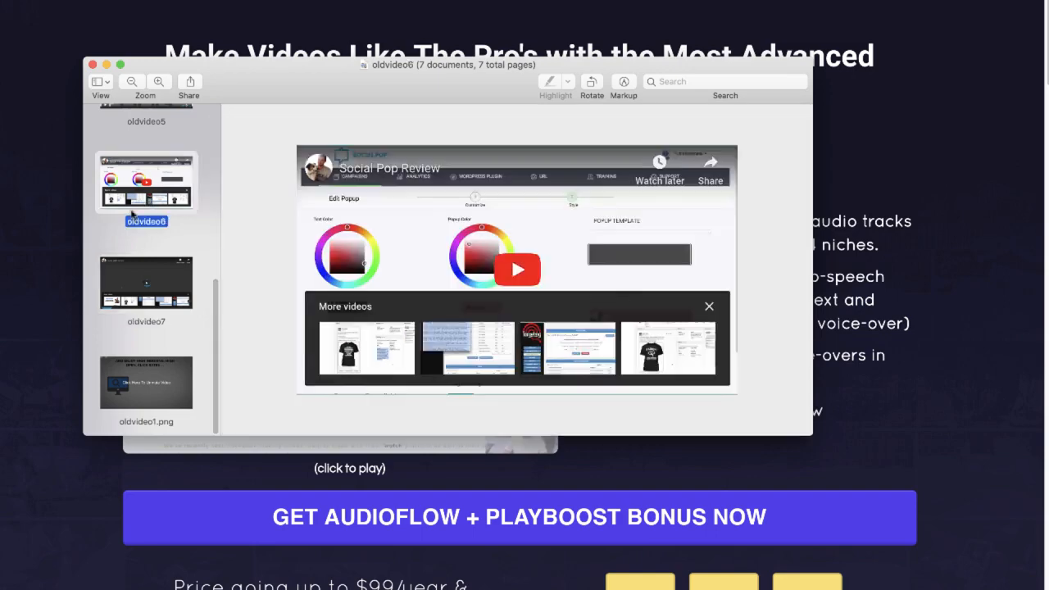
{"action": "key", "text": "Up"}
{"action": "key", "text": "Up"}
{"action": "key", "text": "Up"}
{"action": "key", "text": "Down"}
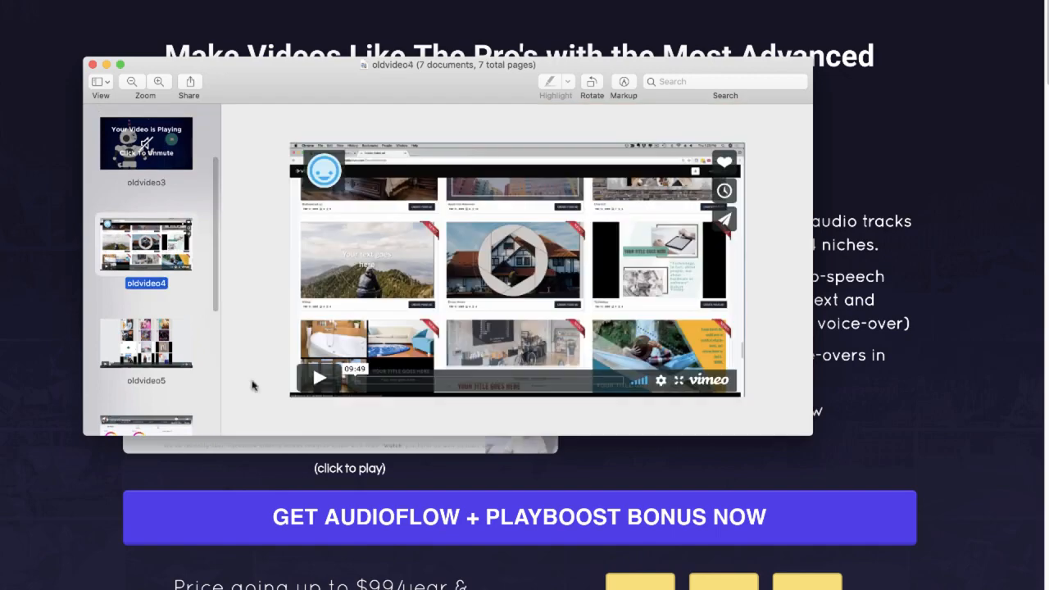
{"action": "scroll", "coordinate": [160, 271], "scroll_direction": "down", "scroll_amount": 6}
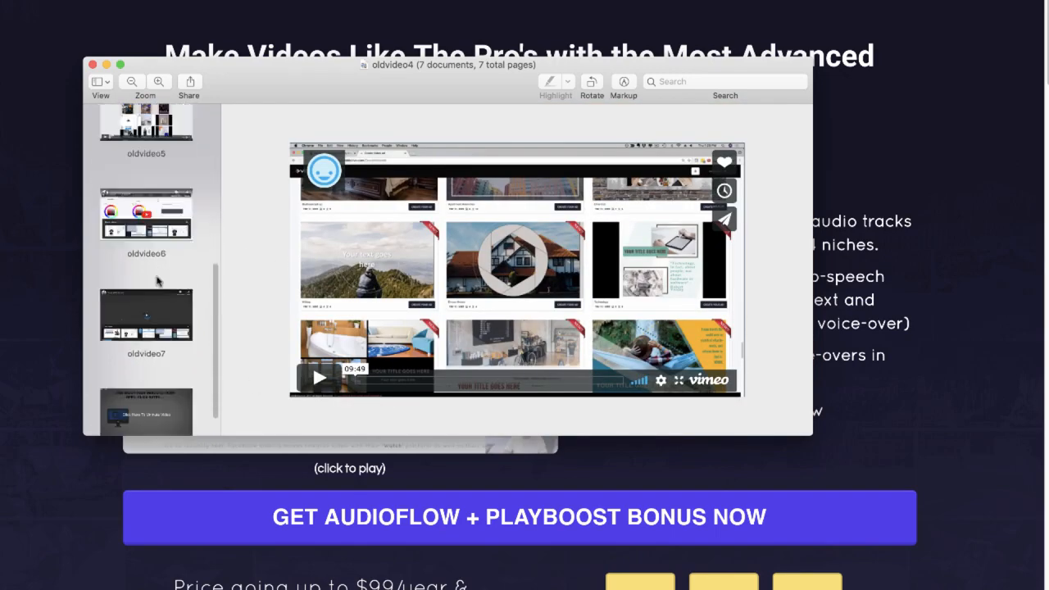
{"action": "left_click", "coordinate": [134, 385]}
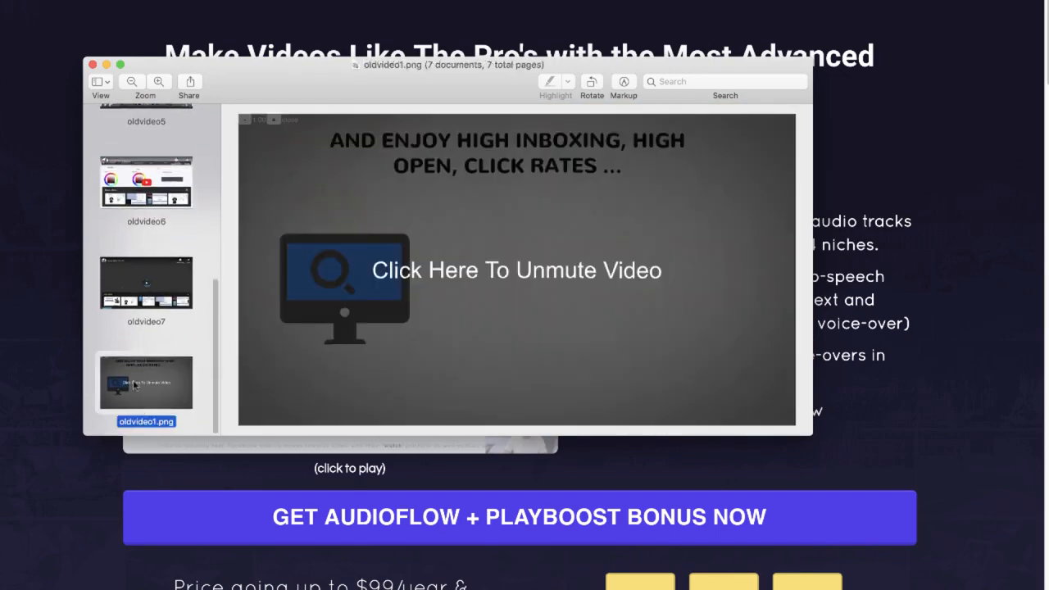
{"action": "left_click", "coordinate": [163, 296]}
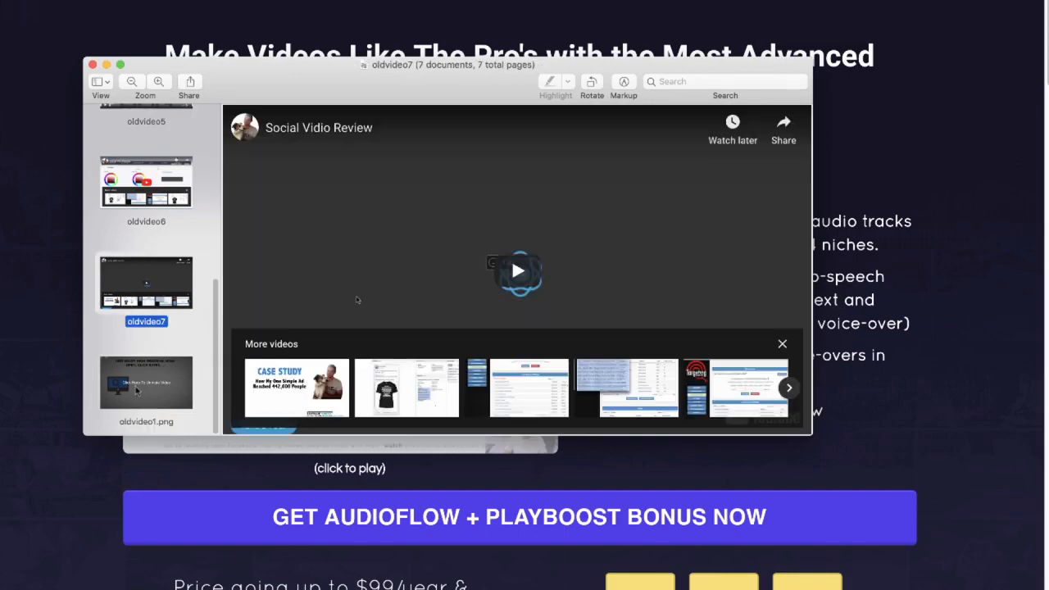
View the oldvideo2 screenshot with the cartoon office scene, and return to the web page behind it
{"action": "scroll", "coordinate": [168, 349], "scroll_direction": "up", "scroll_amount": 2}
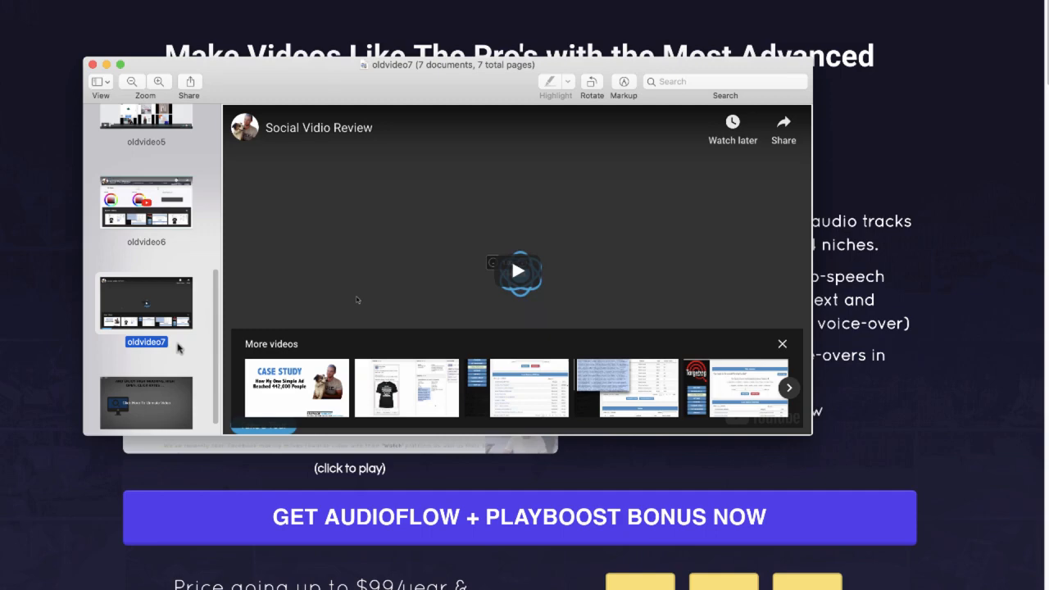
{"action": "scroll", "coordinate": [181, 347], "scroll_direction": "up", "scroll_amount": 3}
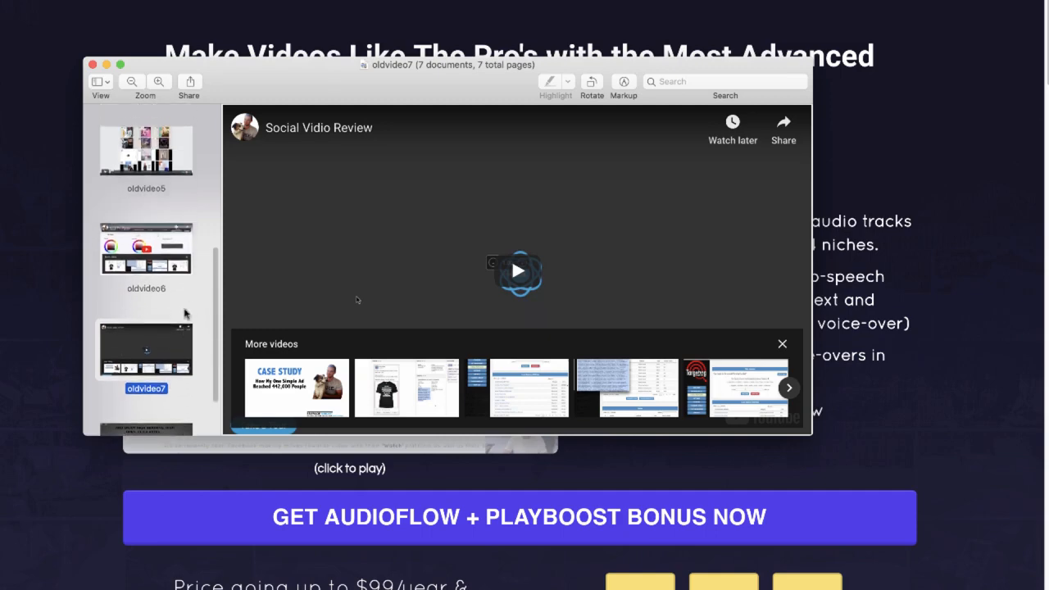
{"action": "scroll", "coordinate": [192, 306], "scroll_direction": "up", "scroll_amount": 8}
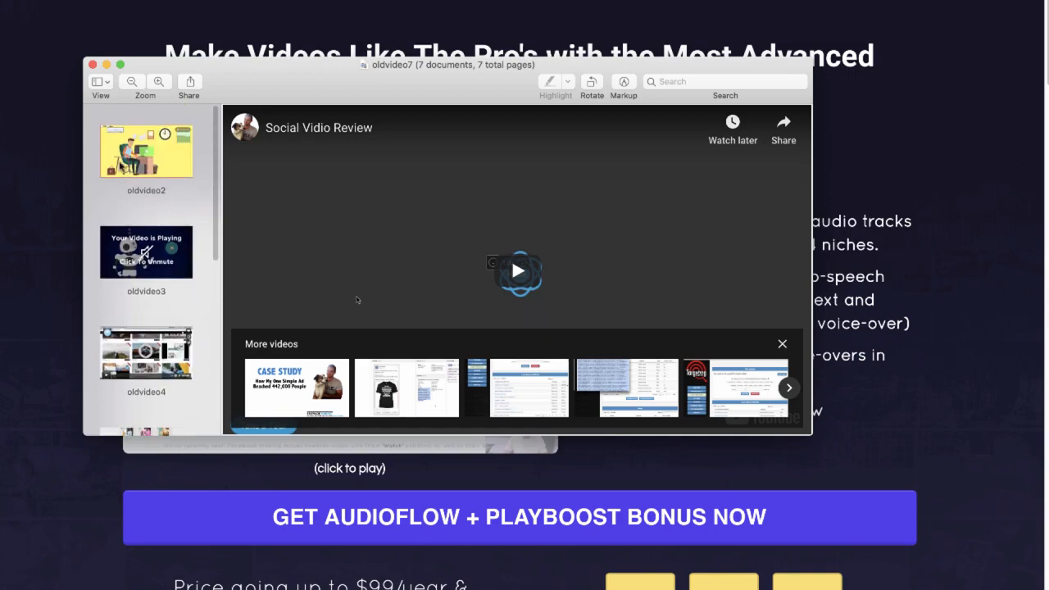
{"action": "left_click", "coordinate": [123, 167]}
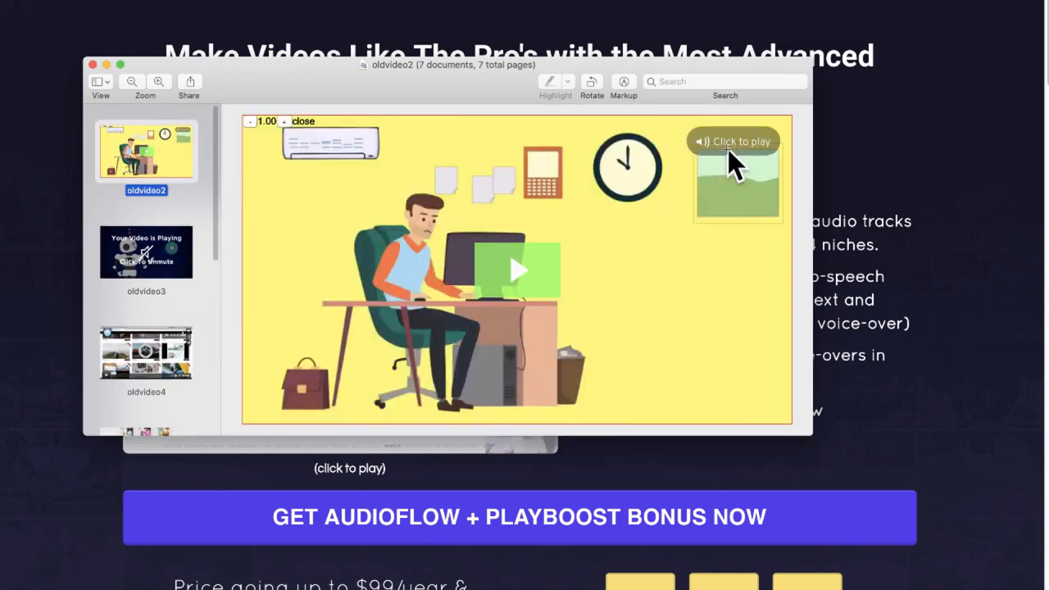
{"action": "left_click", "coordinate": [833, 162]}
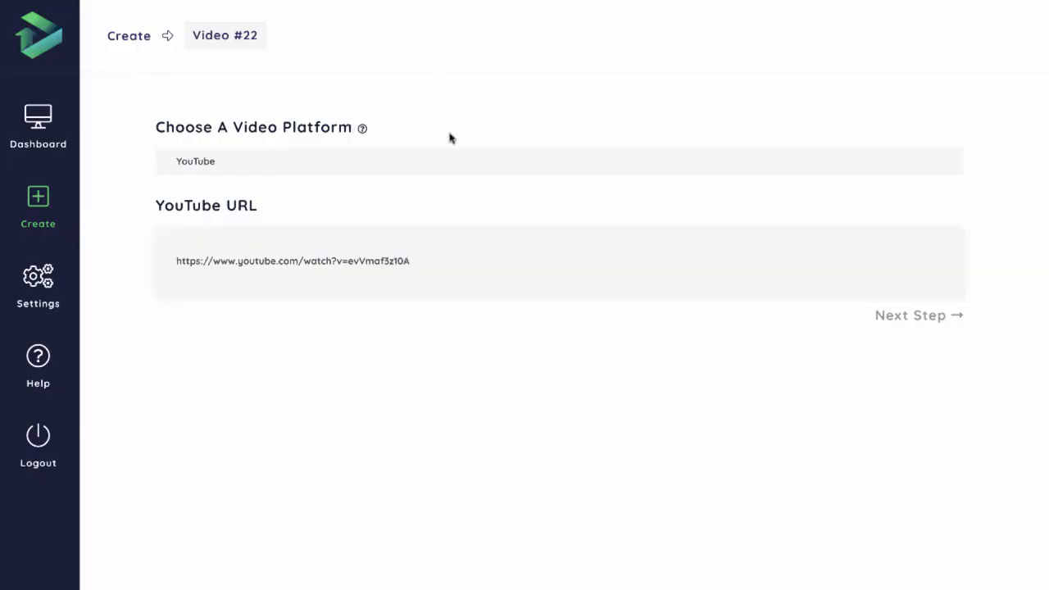
{"action": "left_click", "coordinate": [218, 161]}
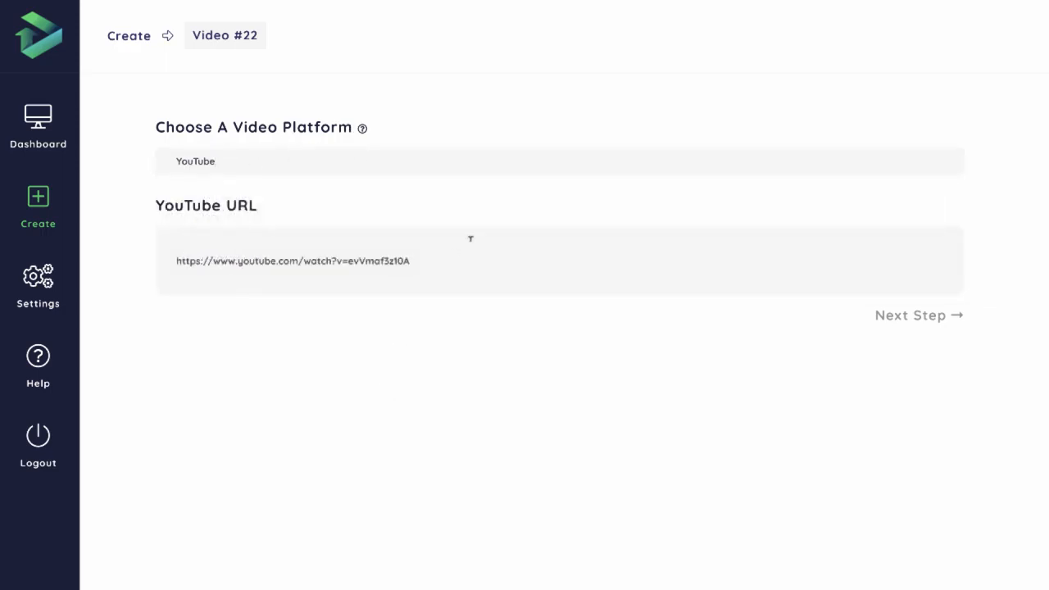
{"action": "left_click", "coordinate": [907, 322]}
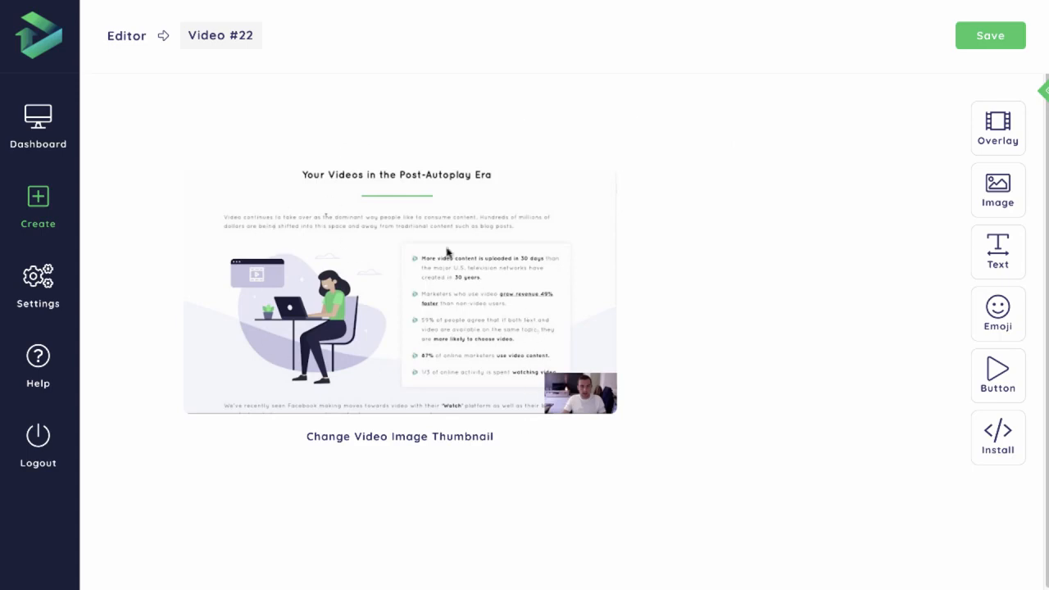
{"action": "left_click", "coordinate": [434, 439]}
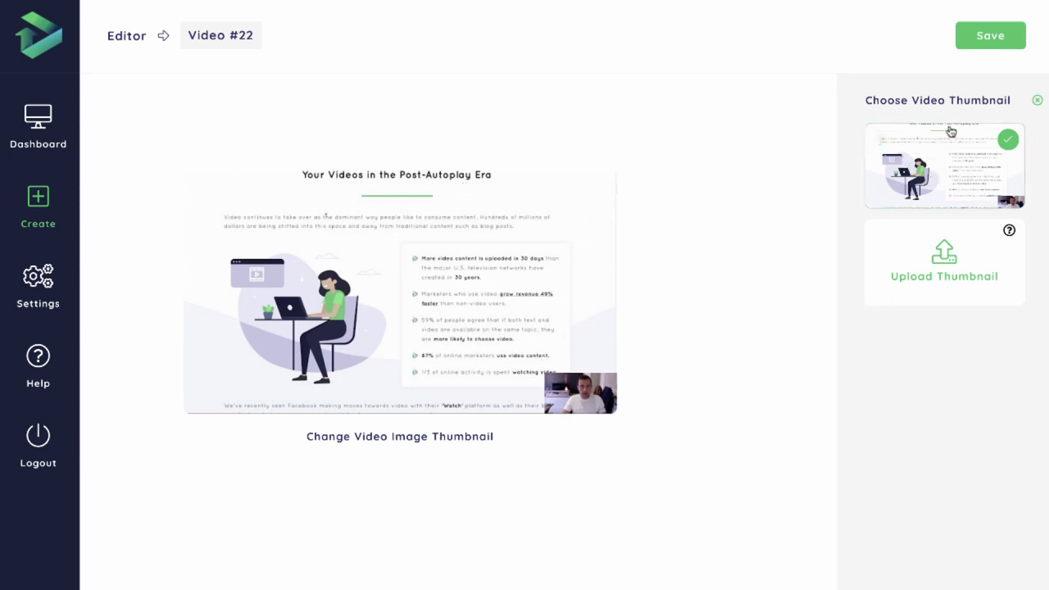
{"action": "left_click", "coordinate": [1035, 101]}
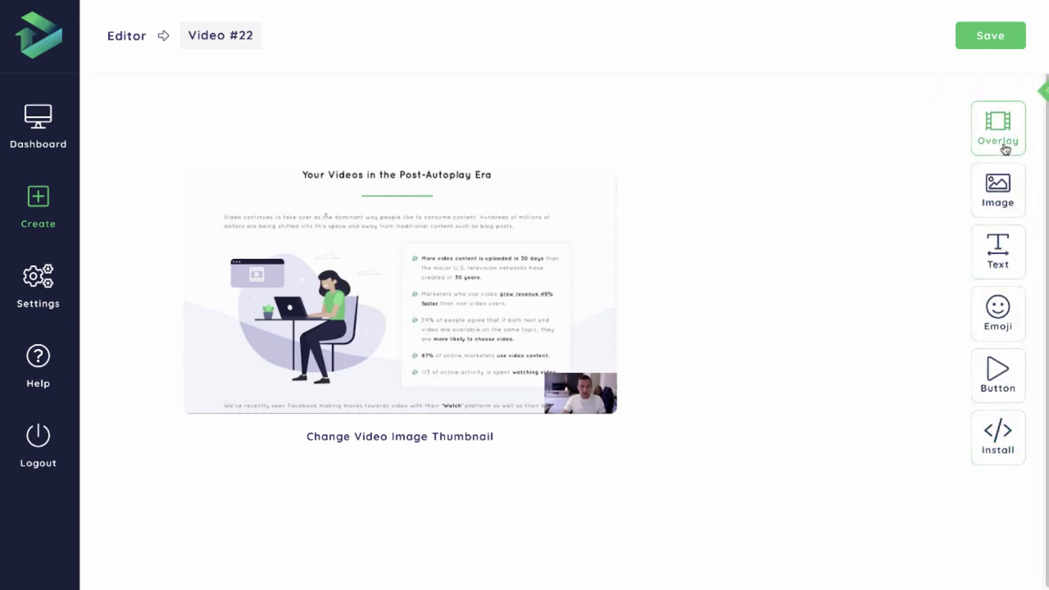
Add an overlay to the video thumbnail and apply the pattern with white rockets, astronauts and clouds
{"action": "left_click", "coordinate": [996, 135]}
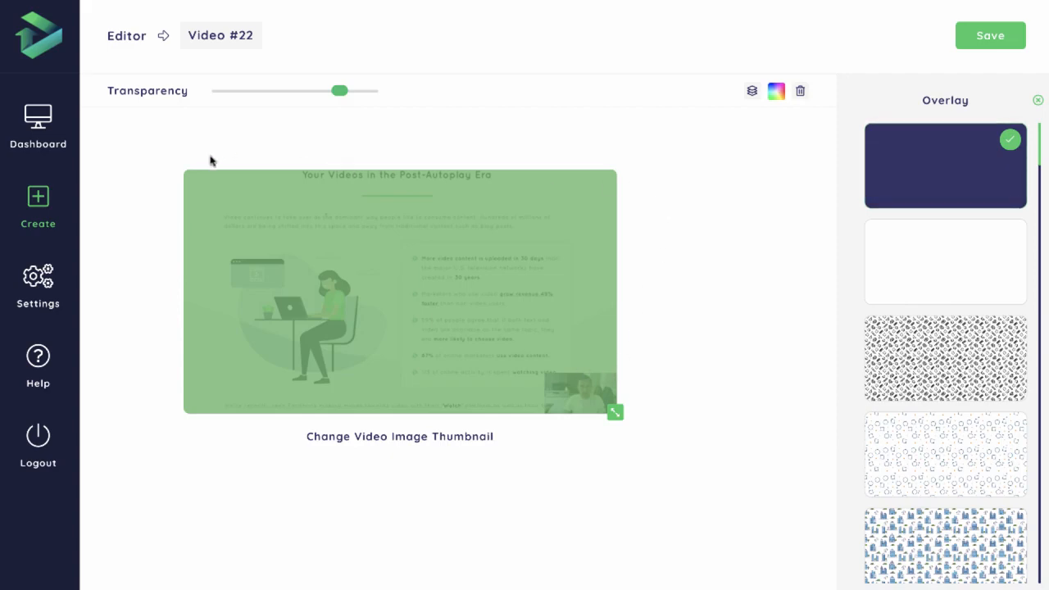
{"action": "scroll", "coordinate": [914, 229], "scroll_direction": "down", "scroll_amount": 5}
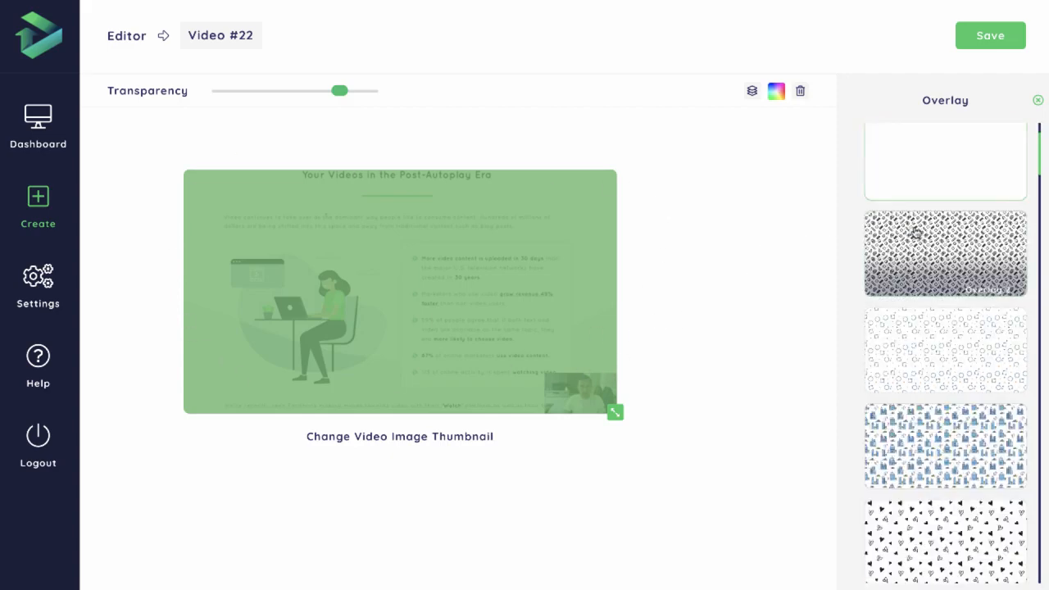
{"action": "scroll", "coordinate": [915, 232], "scroll_direction": "down", "scroll_amount": 10}
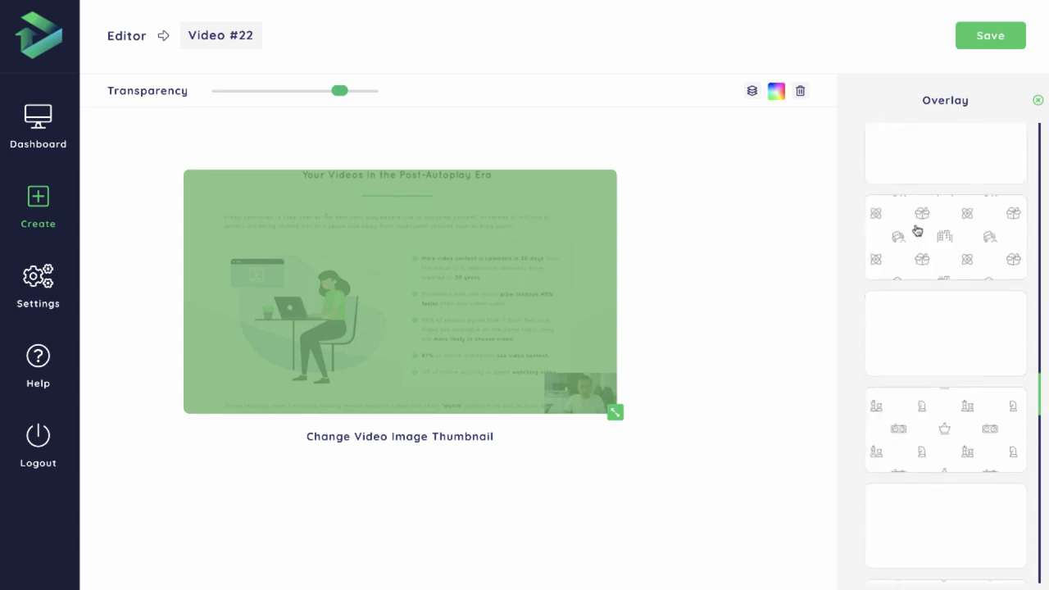
{"action": "scroll", "coordinate": [925, 237], "scroll_direction": "down", "scroll_amount": 3}
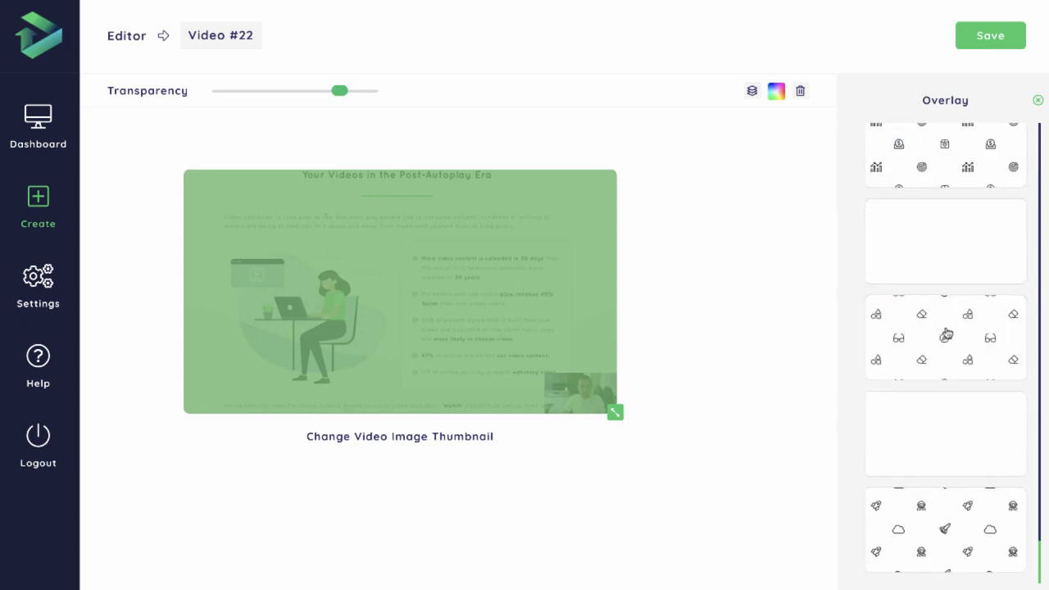
{"action": "left_click", "coordinate": [909, 469]}
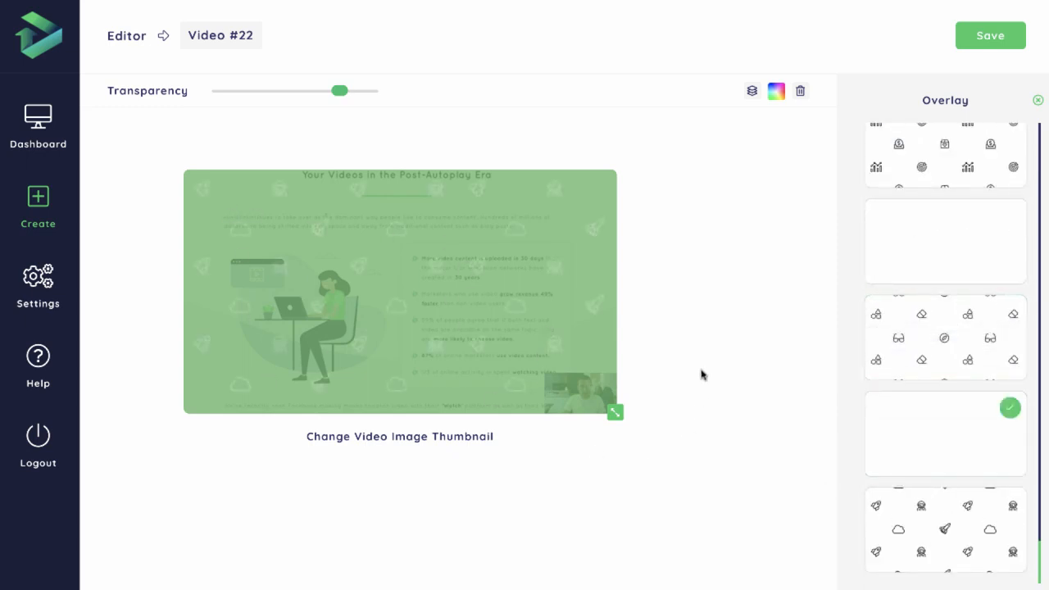
Switch the thumbnail overlay to the plain solid design and set its colour to the light grey #cfd8dc
{"action": "scroll", "coordinate": [951, 385], "scroll_direction": "up", "scroll_amount": 15}
{"action": "scroll", "coordinate": [973, 303], "scroll_direction": "up", "scroll_amount": 2}
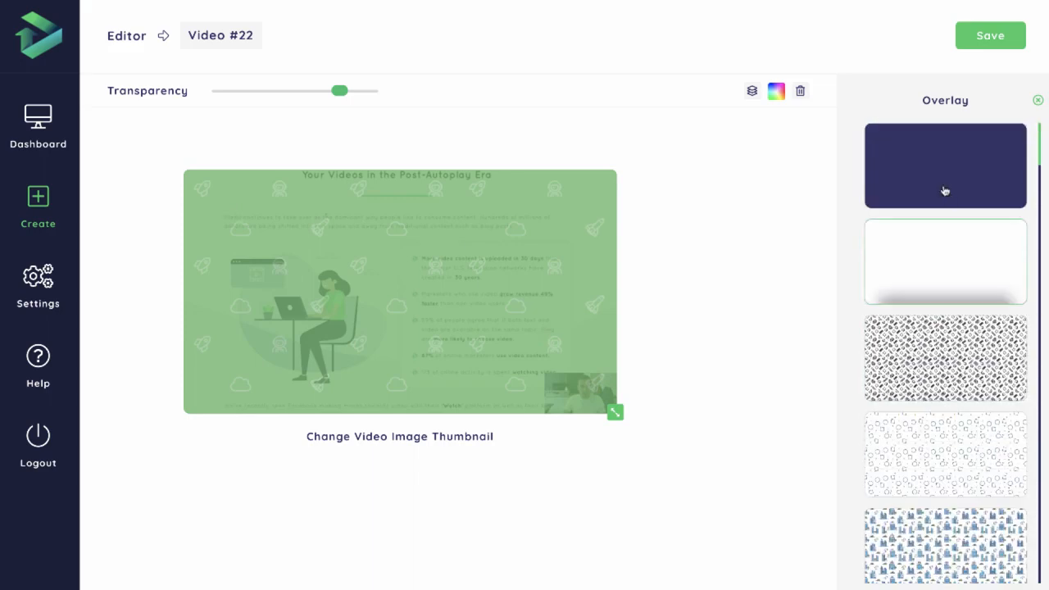
{"action": "left_click", "coordinate": [943, 192]}
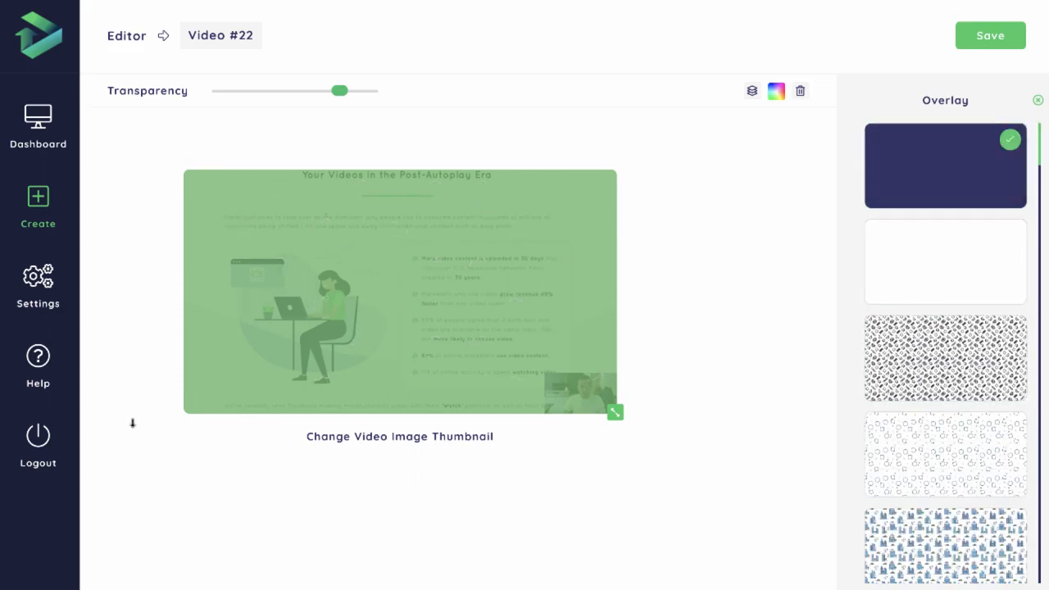
{"action": "left_click", "coordinate": [775, 91]}
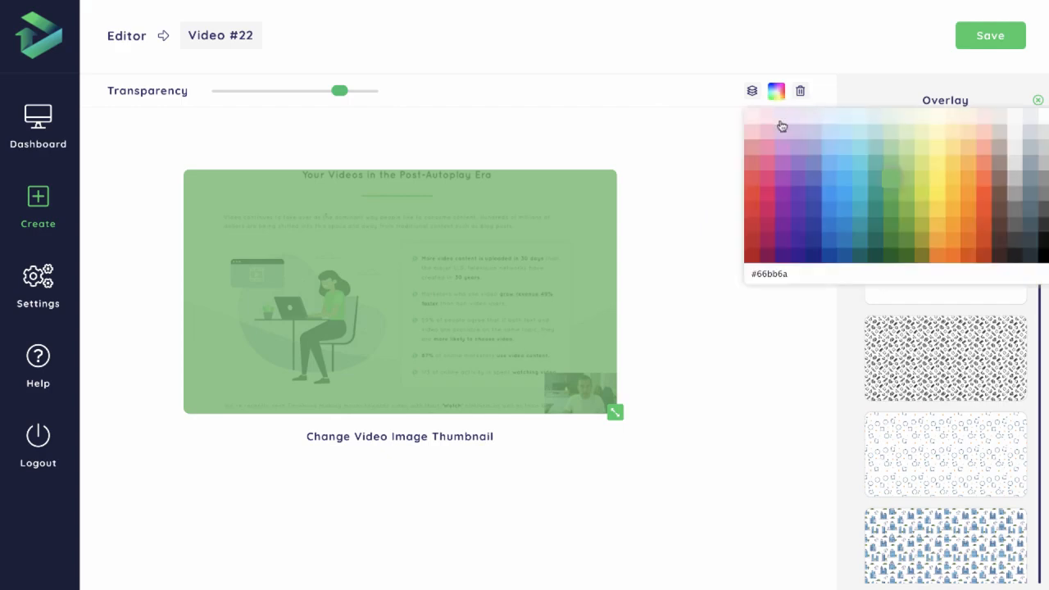
{"action": "left_click", "coordinate": [1037, 124]}
{"action": "left_click", "coordinate": [1031, 133]}
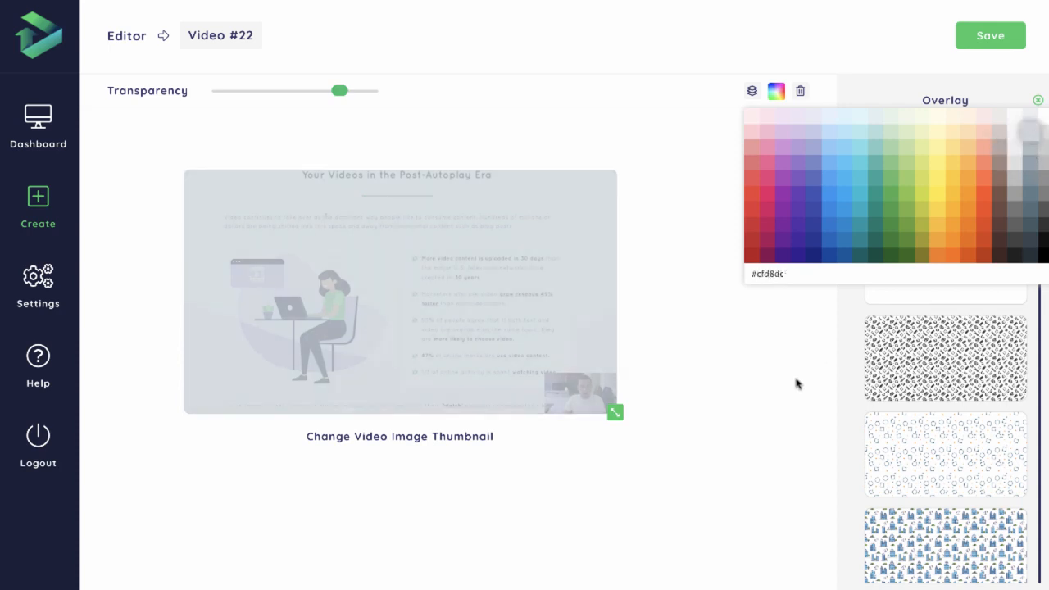
{"action": "left_click", "coordinate": [769, 364]}
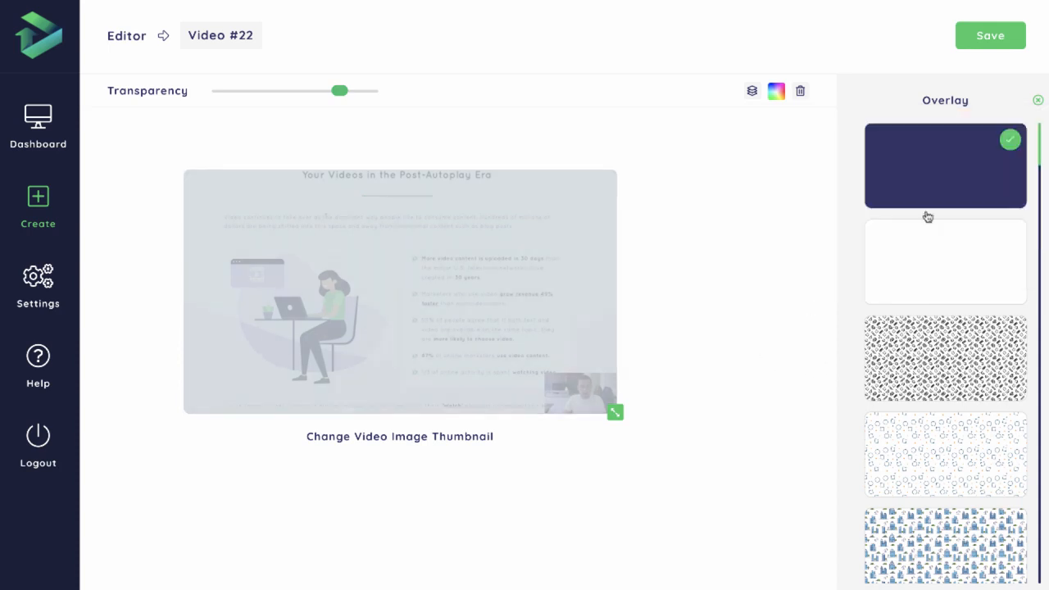
{"action": "left_click", "coordinate": [1038, 100]}
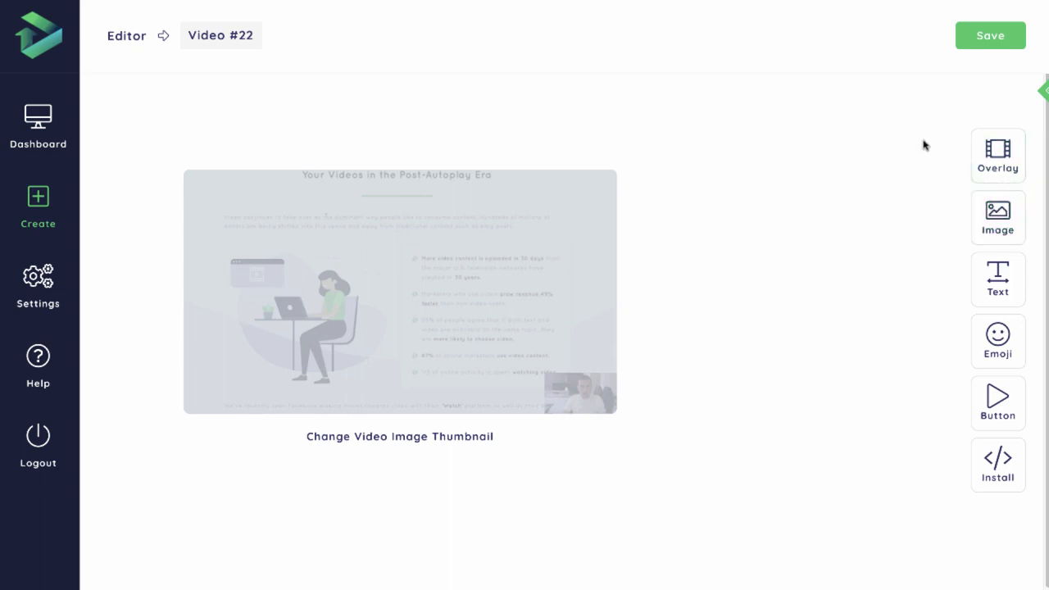
Search the GIF collection for funny and browse the matching animations
{"action": "left_click", "coordinate": [1014, 234]}
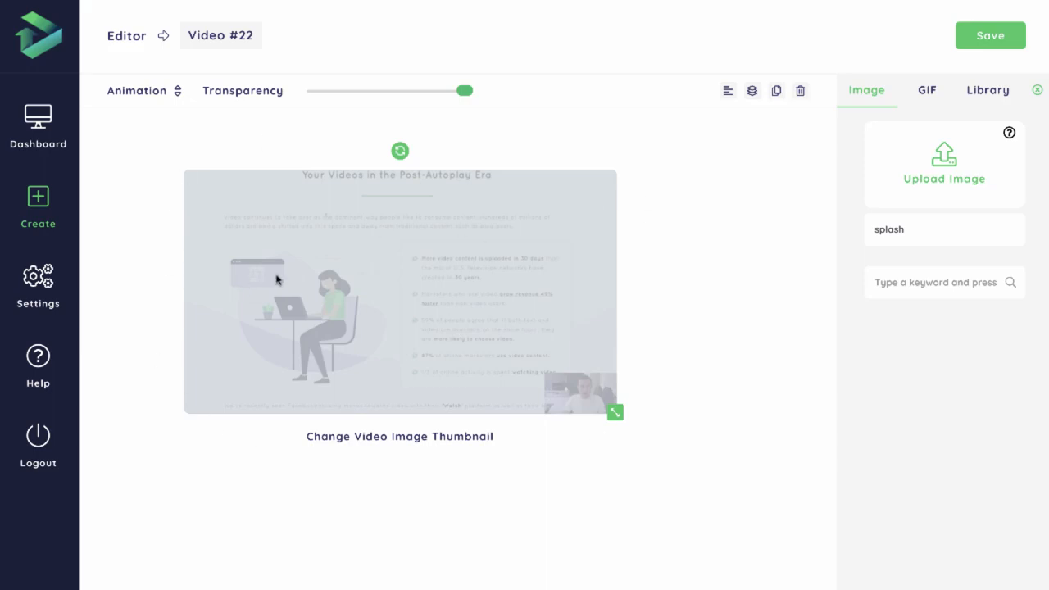
{"action": "left_click", "coordinate": [182, 99]}
{"action": "left_click", "coordinate": [928, 95]}
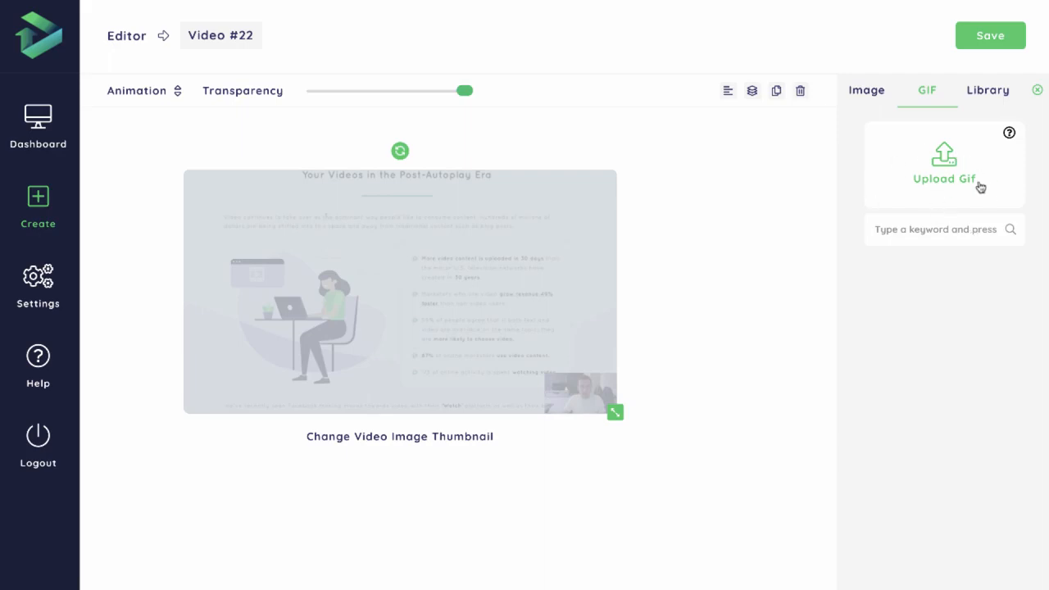
{"action": "type", "text": "funny"}
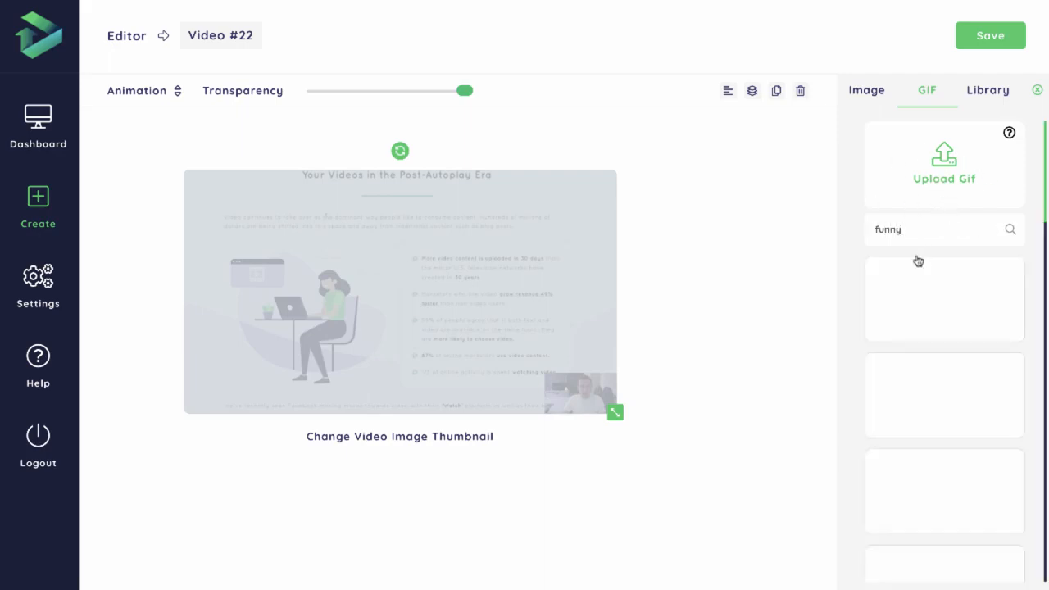
{"action": "scroll", "coordinate": [942, 262], "scroll_direction": "down", "scroll_amount": 5}
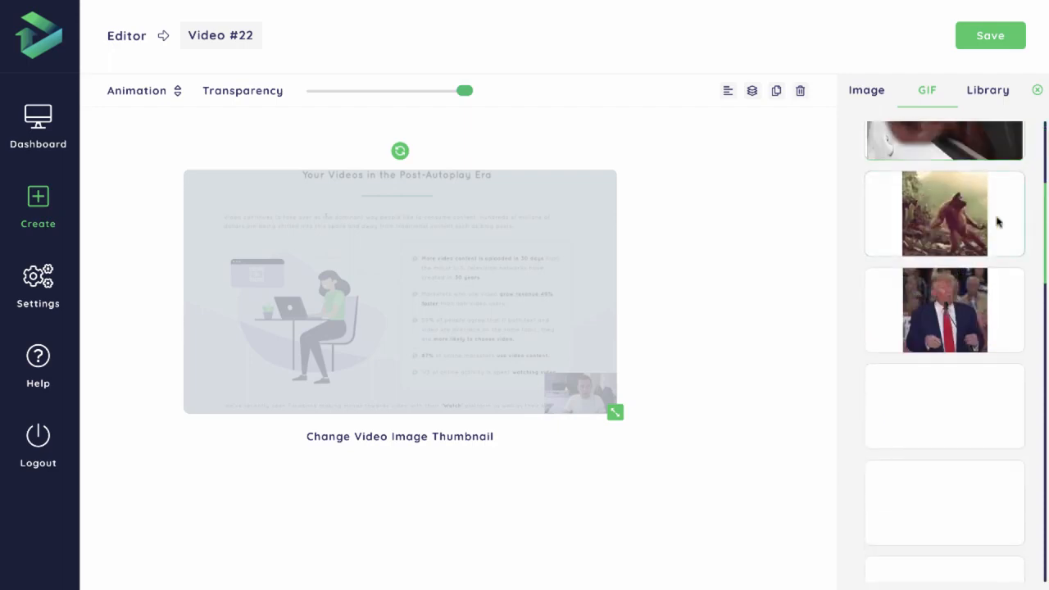
{"action": "scroll", "coordinate": [1022, 267], "scroll_direction": "up", "scroll_amount": 8}
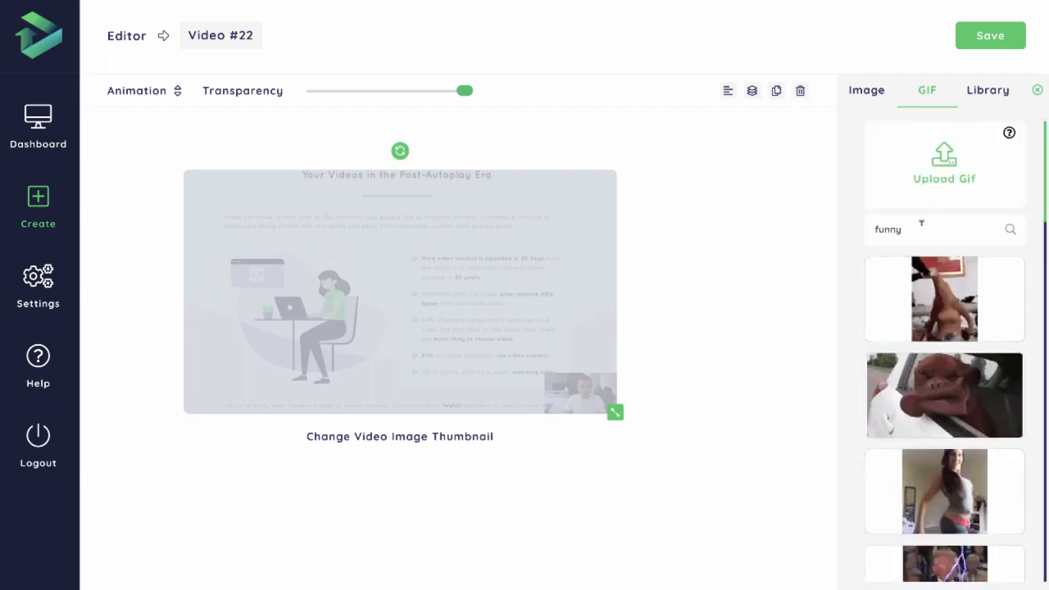
Add the cartoon man with crossed arms from the image library and fit it over the webcam picture in the thumbnail's lower-right corner
{"action": "left_click", "coordinate": [974, 95]}
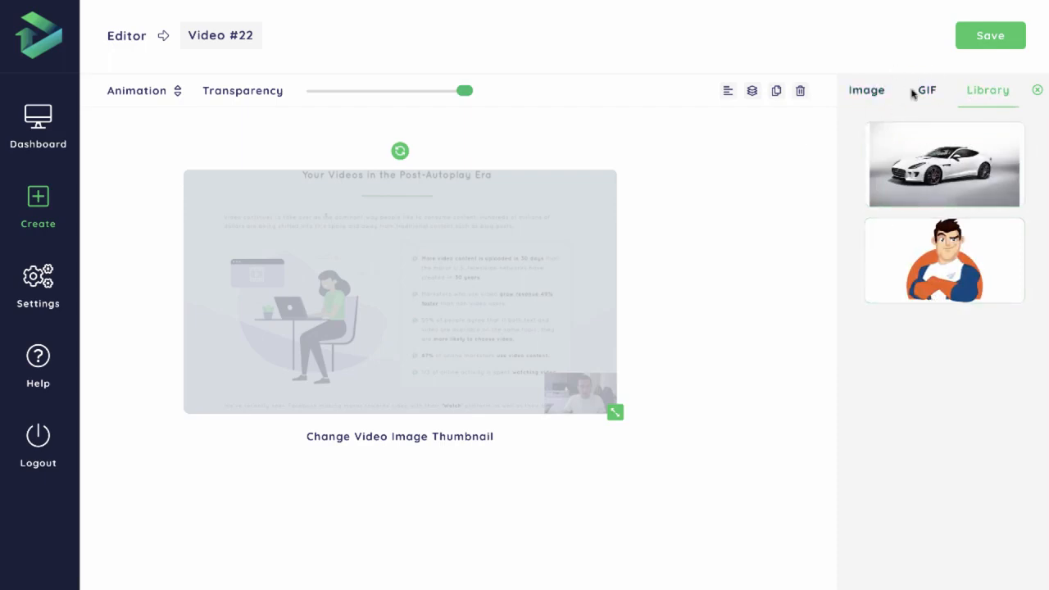
{"action": "left_click", "coordinate": [943, 260]}
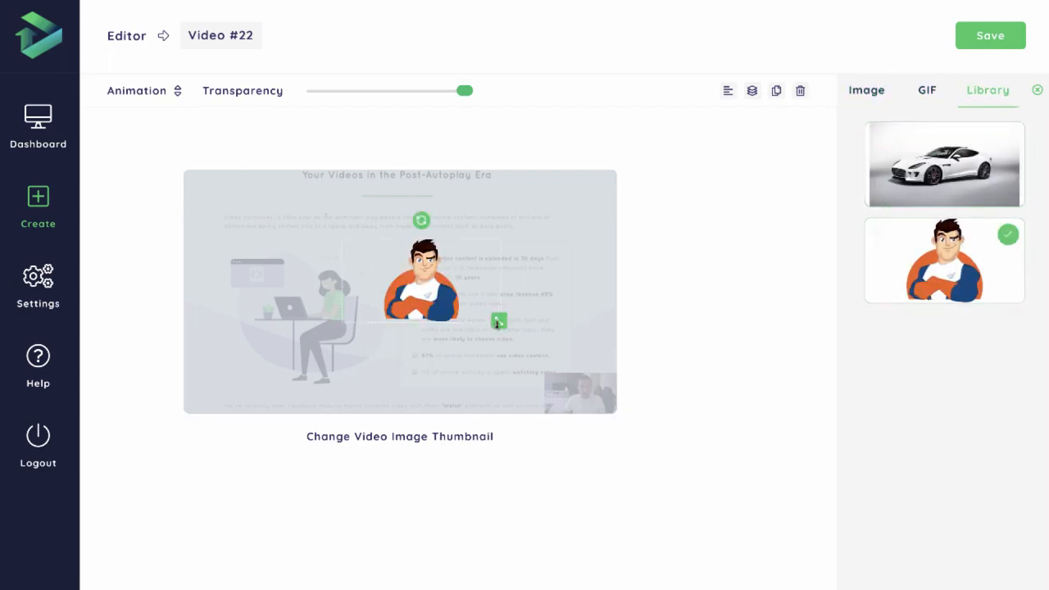
{"action": "left_click_drag", "start_coordinate": [498, 323], "coordinate": [577, 367]}
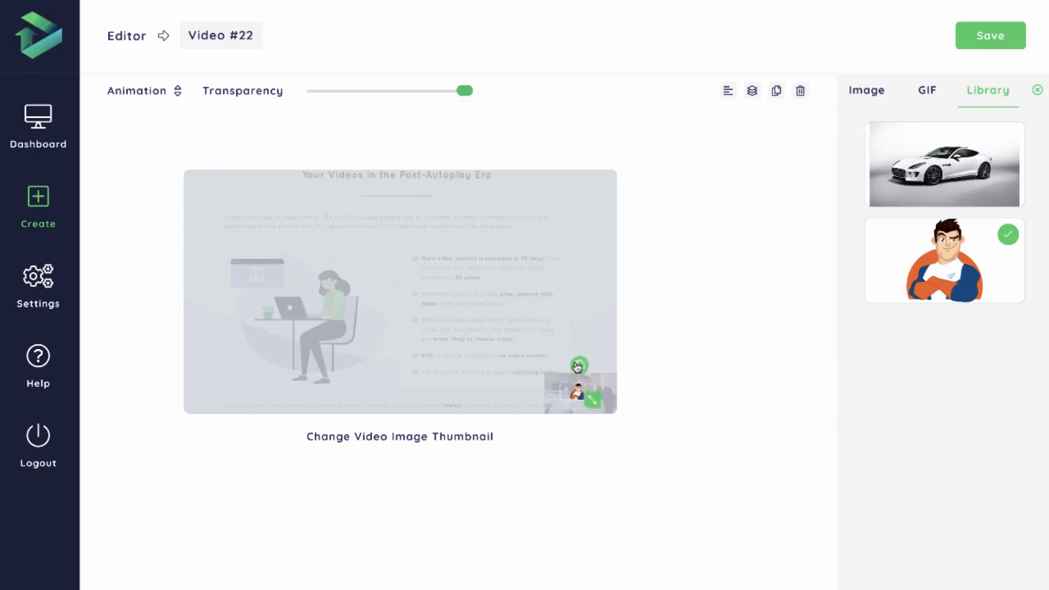
{"action": "mouse_move", "coordinate": [116, 85]}
{"action": "left_click", "coordinate": [152, 149]}
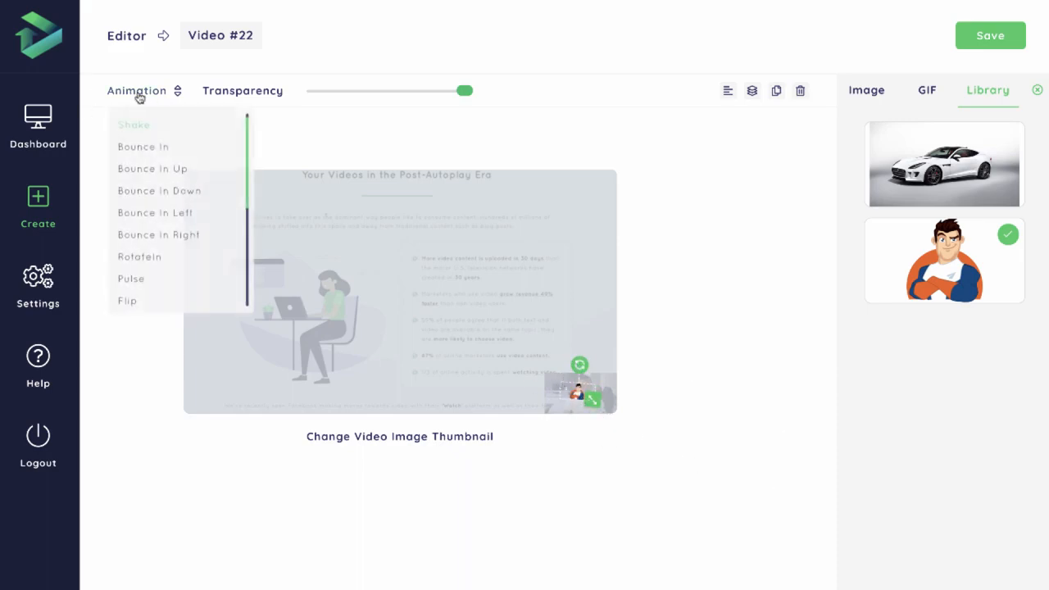
{"action": "left_click_drag", "start_coordinate": [592, 400], "coordinate": [581, 360]}
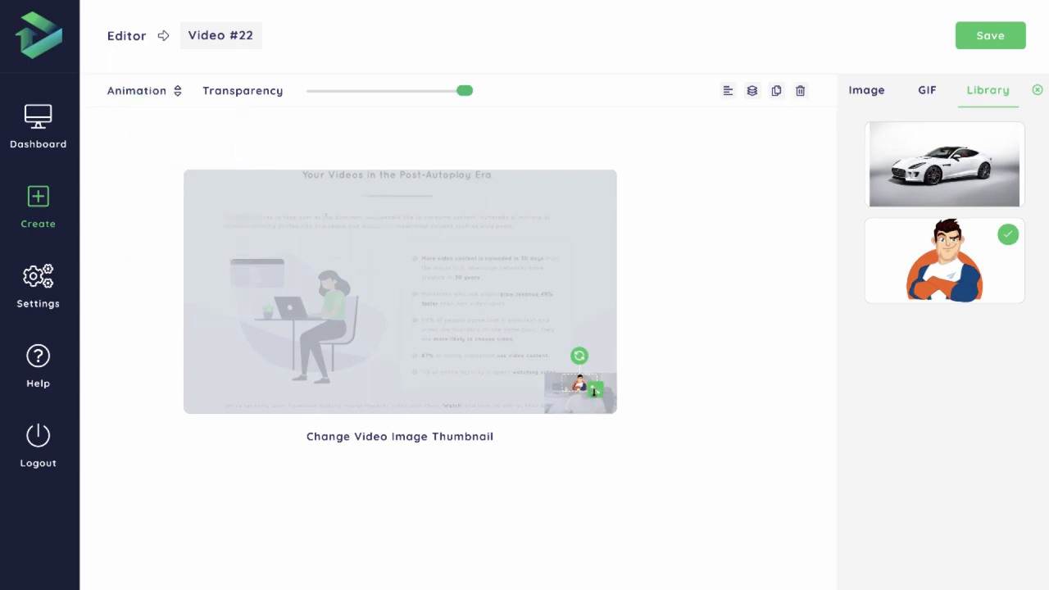
{"action": "mouse_move", "coordinate": [594, 393]}
{"action": "left_mouse_down"}
{"action": "mouse_move", "coordinate": [608, 400]}
{"action": "mouse_move", "coordinate": [577, 395]}
{"action": "left_mouse_up"}
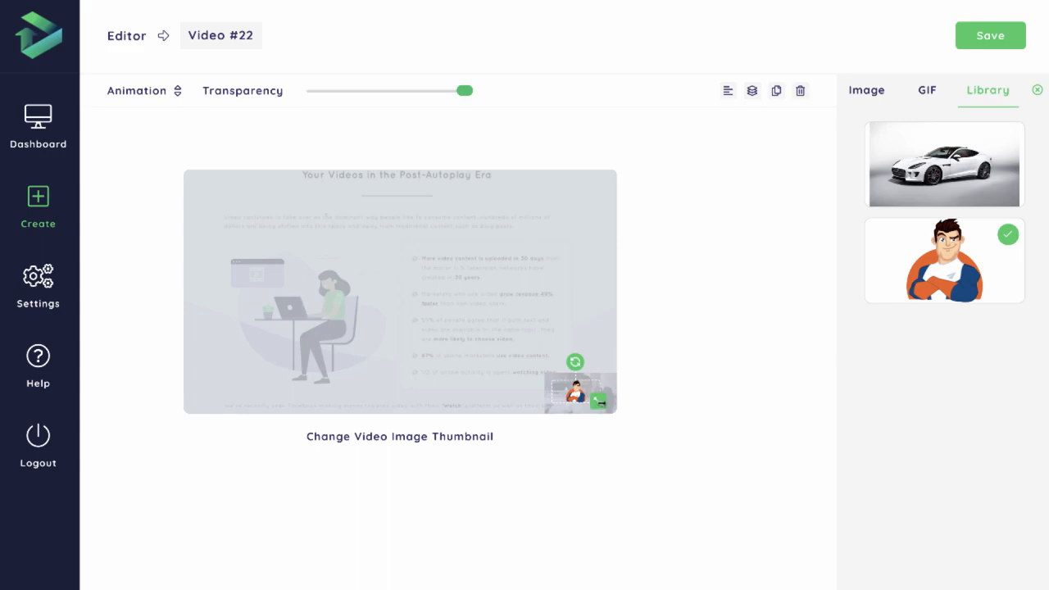
{"action": "left_click_drag", "start_coordinate": [599, 402], "coordinate": [605, 406]}
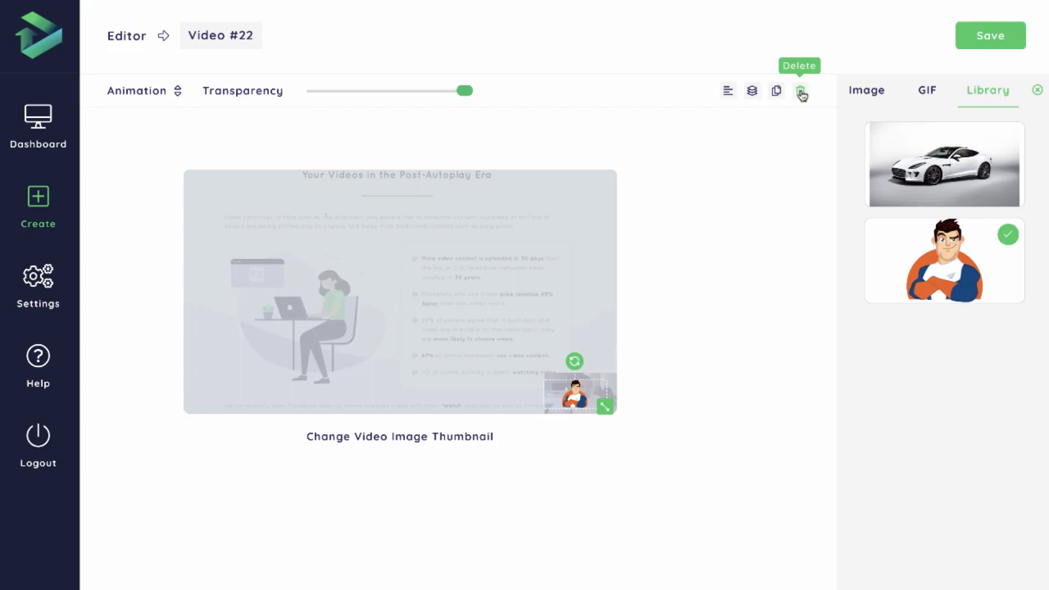
Try sending the cartoon man image behind the overlay, and delete that image from the thumbnail
{"action": "mouse_move", "coordinate": [729, 95]}
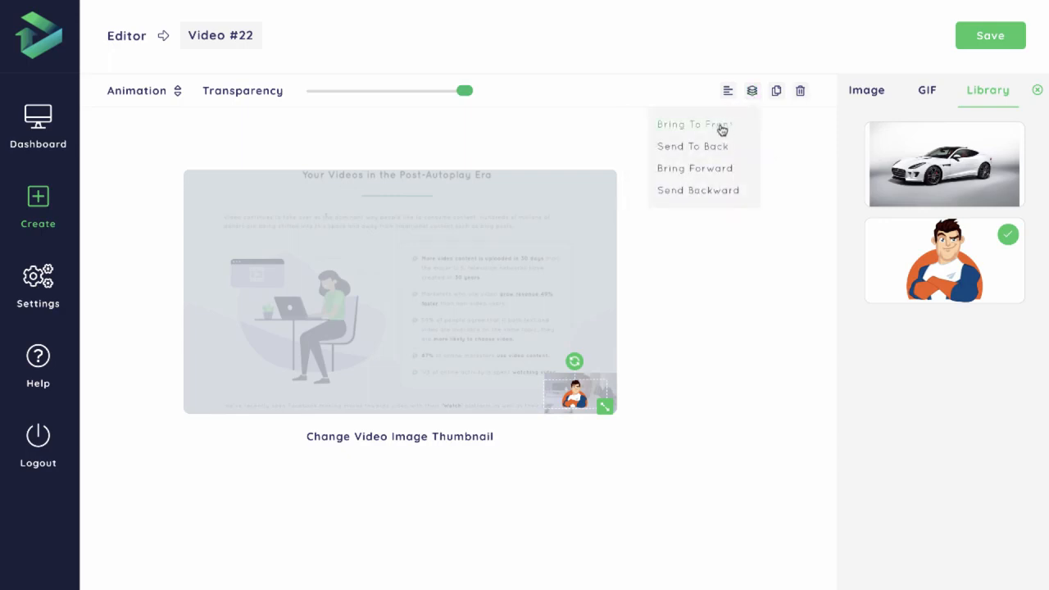
{"action": "left_click", "coordinate": [717, 152]}
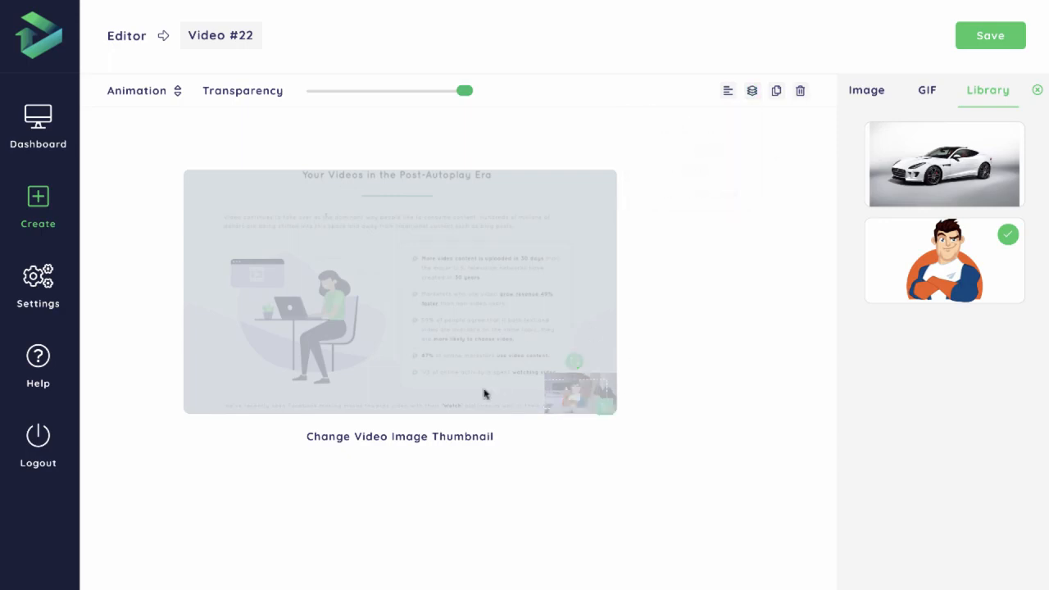
{"action": "mouse_move", "coordinate": [754, 94]}
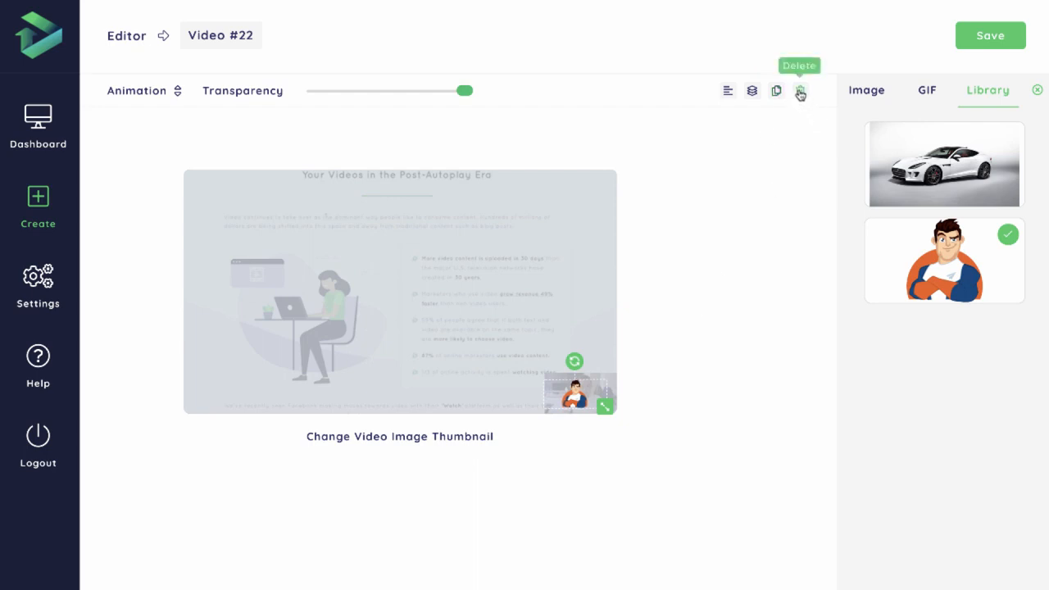
{"action": "left_click", "coordinate": [803, 96]}
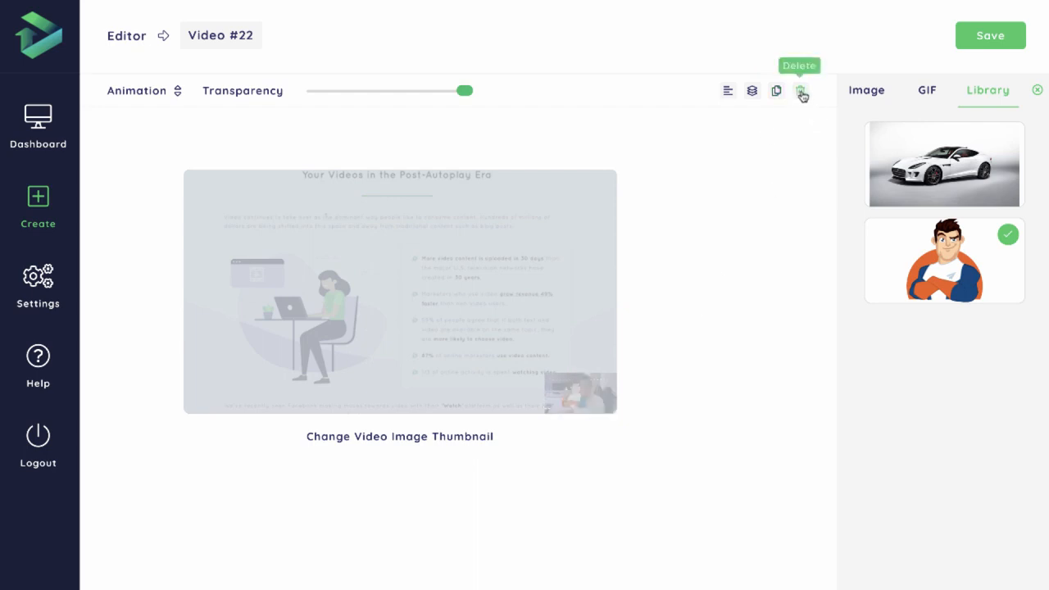
{"action": "left_click", "coordinate": [562, 296]}
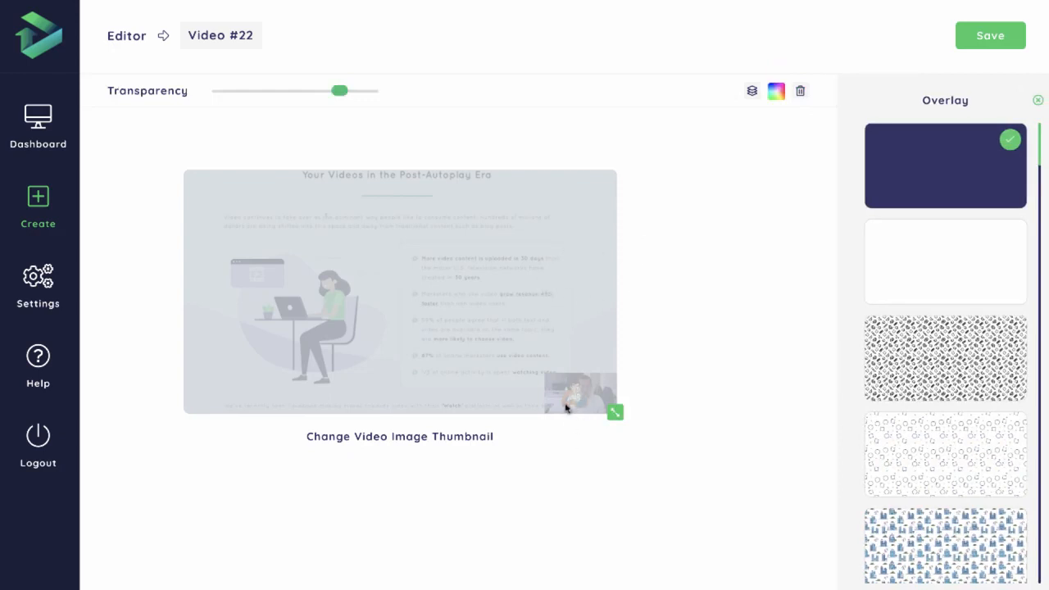
{"action": "left_click", "coordinate": [752, 91]}
{"action": "left_click", "coordinate": [575, 392]}
{"action": "left_click", "coordinate": [801, 91]}
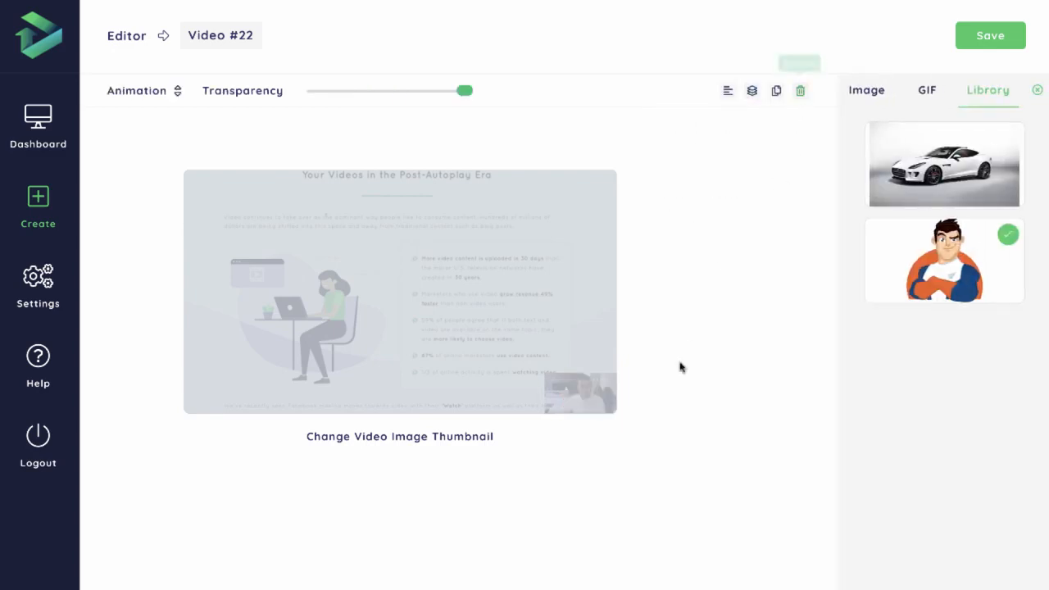
{"action": "left_click", "coordinate": [1038, 91]}
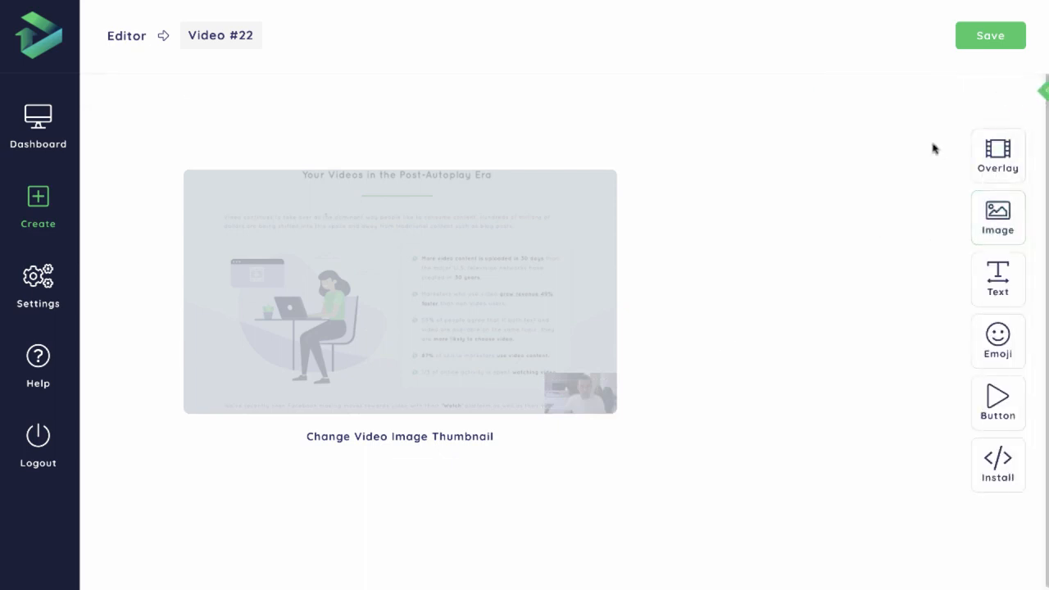
Add the GIF of the man in a dark suit and red tie with lightning, and place it in the thumbnail's upper-right area
{"action": "left_click", "coordinate": [996, 217]}
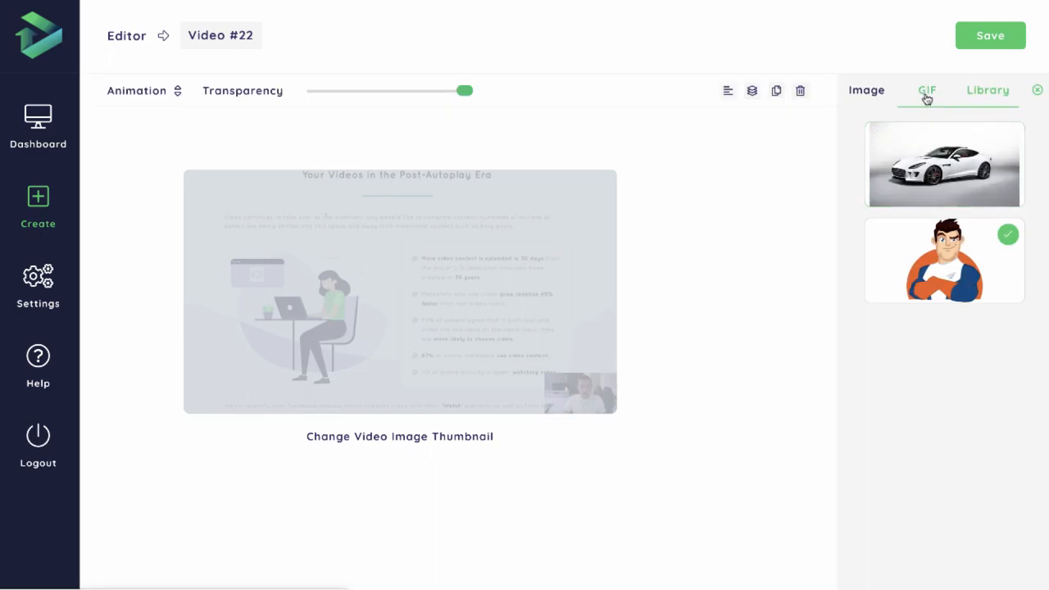
{"action": "left_click", "coordinate": [927, 92]}
{"action": "scroll", "coordinate": [981, 285], "scroll_direction": "down", "scroll_amount": 1}
{"action": "scroll", "coordinate": [984, 285], "scroll_direction": "down", "scroll_amount": 1}
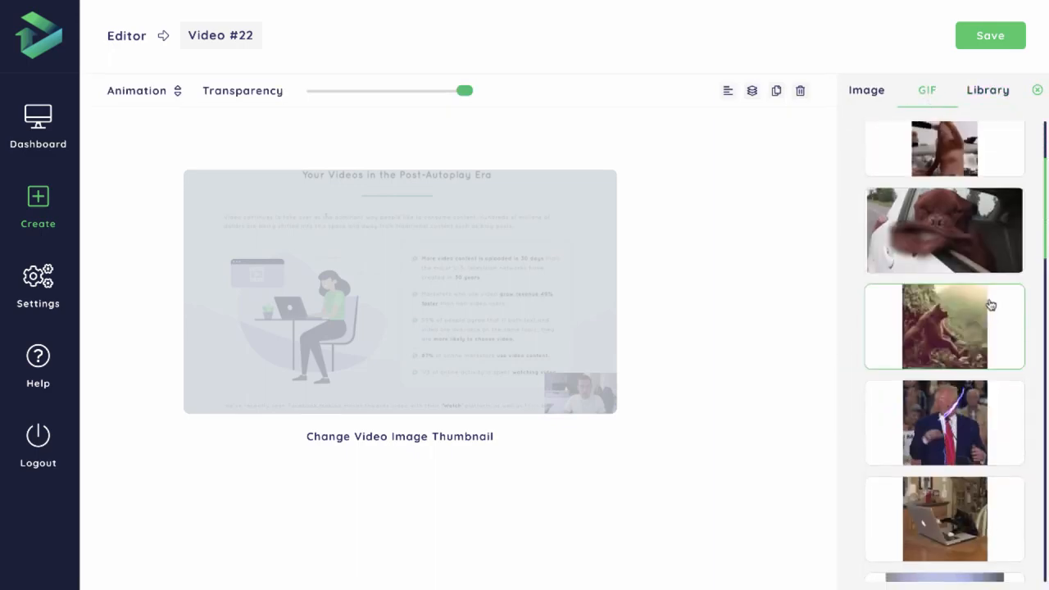
{"action": "left_click", "coordinate": [945, 422]}
{"action": "left_click_drag", "start_coordinate": [429, 270], "coordinate": [604, 261]}
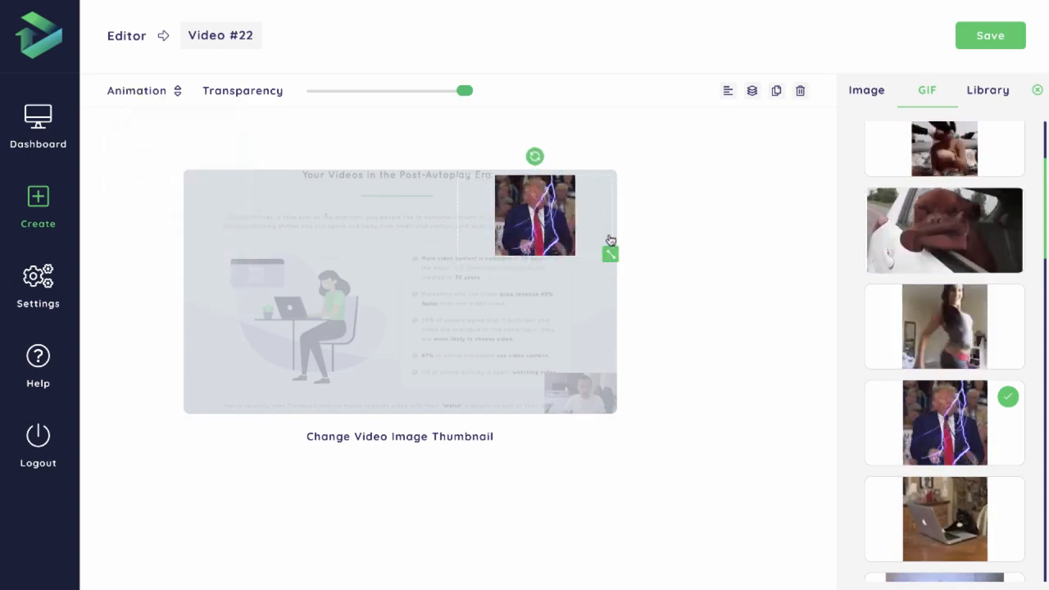
{"action": "left_click", "coordinate": [1038, 90]}
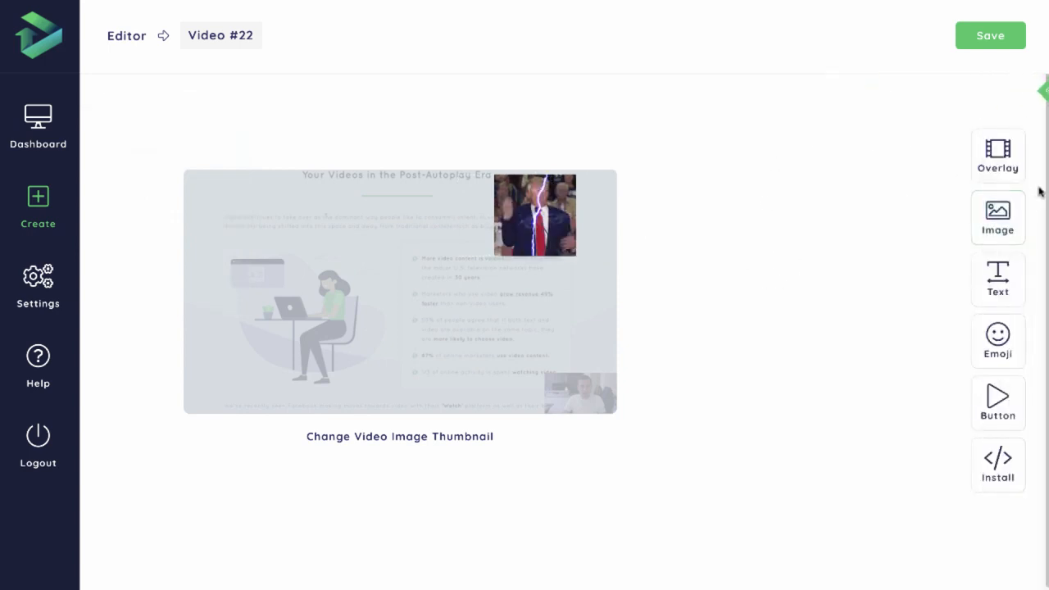
Add the Organic Coffee text style to the thumbnail and position it slightly below the centre
{"action": "left_click", "coordinate": [998, 287]}
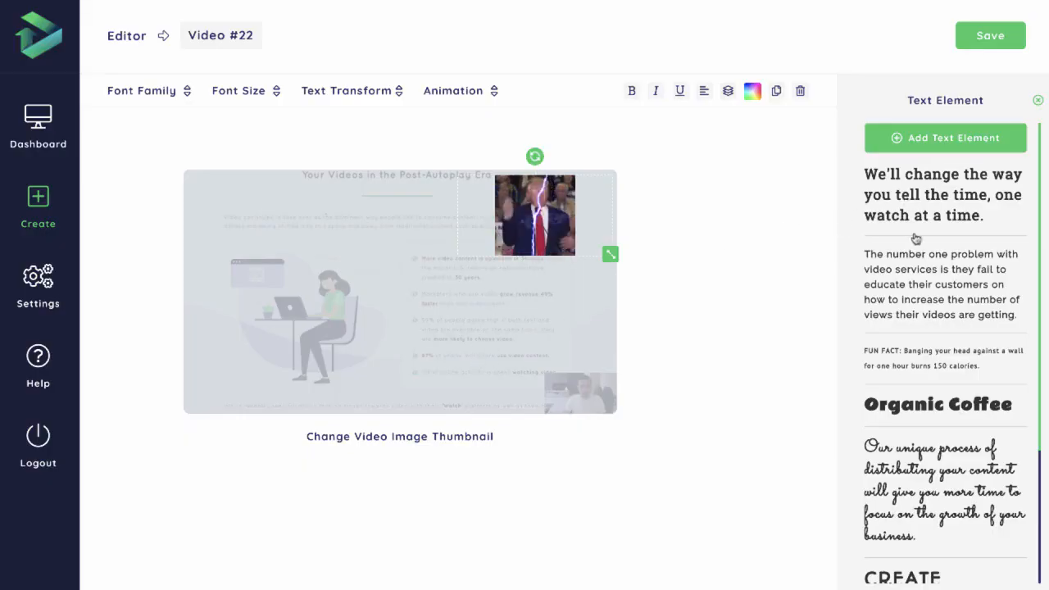
{"action": "scroll", "coordinate": [955, 342], "scroll_direction": "down", "scroll_amount": 1}
{"action": "scroll", "coordinate": [963, 261], "scroll_direction": "down", "scroll_amount": 4}
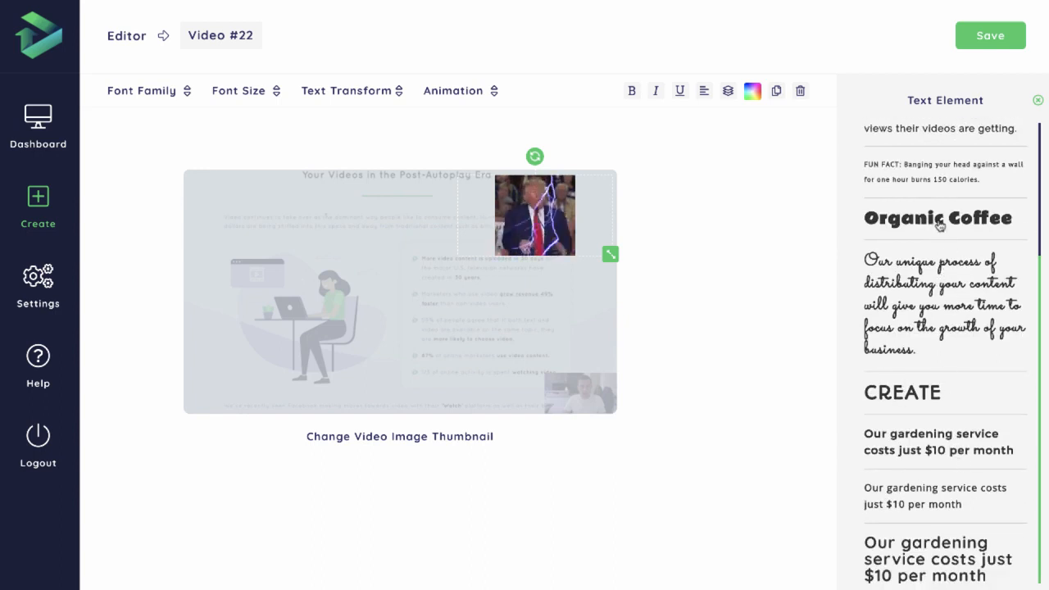
{"action": "left_click", "coordinate": [940, 226]}
{"action": "left_click", "coordinate": [155, 92]}
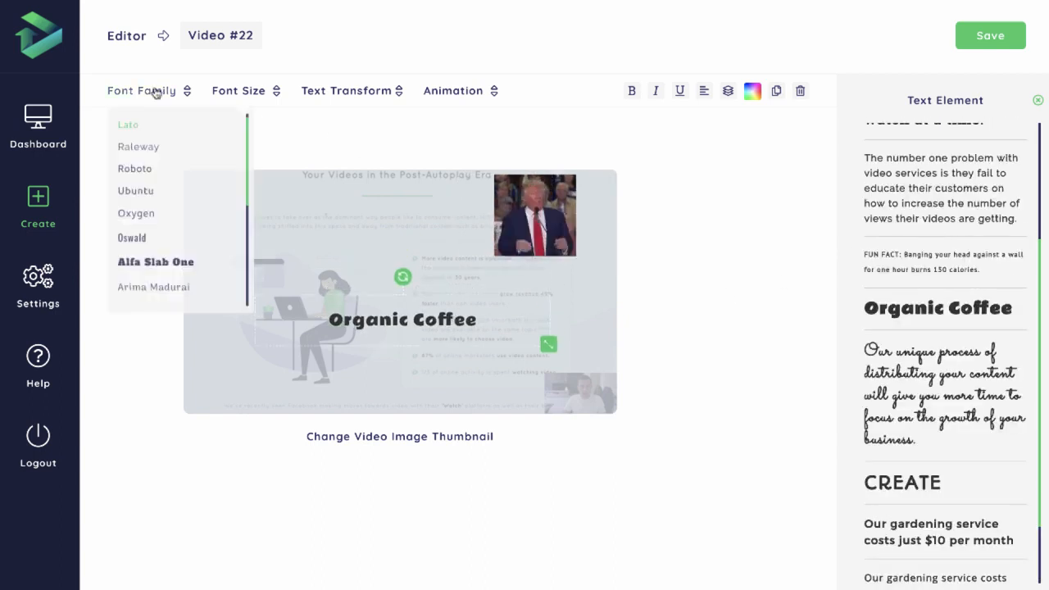
{"action": "left_click_drag", "start_coordinate": [415, 319], "coordinate": [417, 331]}
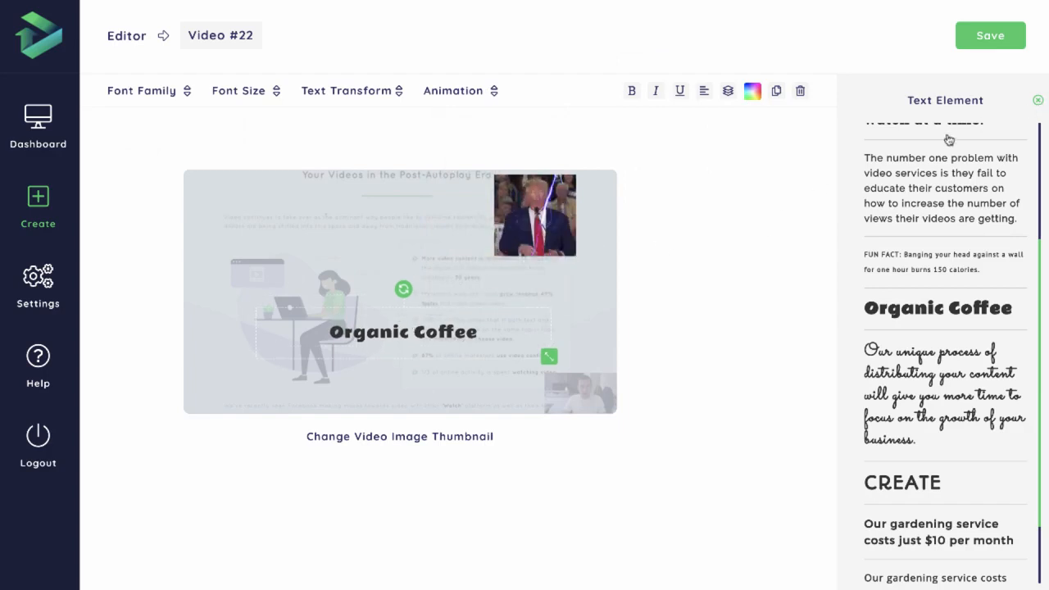
Replace the wording of the Organic Coffee text element with Click Here to Play
{"action": "scroll", "coordinate": [951, 176], "scroll_direction": "up", "scroll_amount": 3}
{"action": "triple_click", "coordinate": [935, 177]}
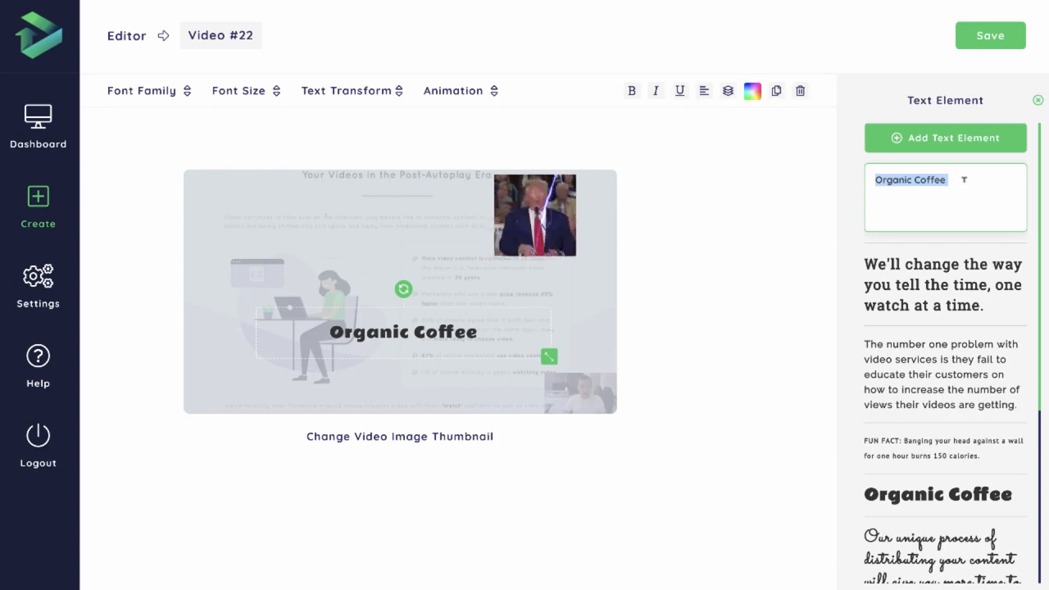
{"action": "type", "text": "Click H"}
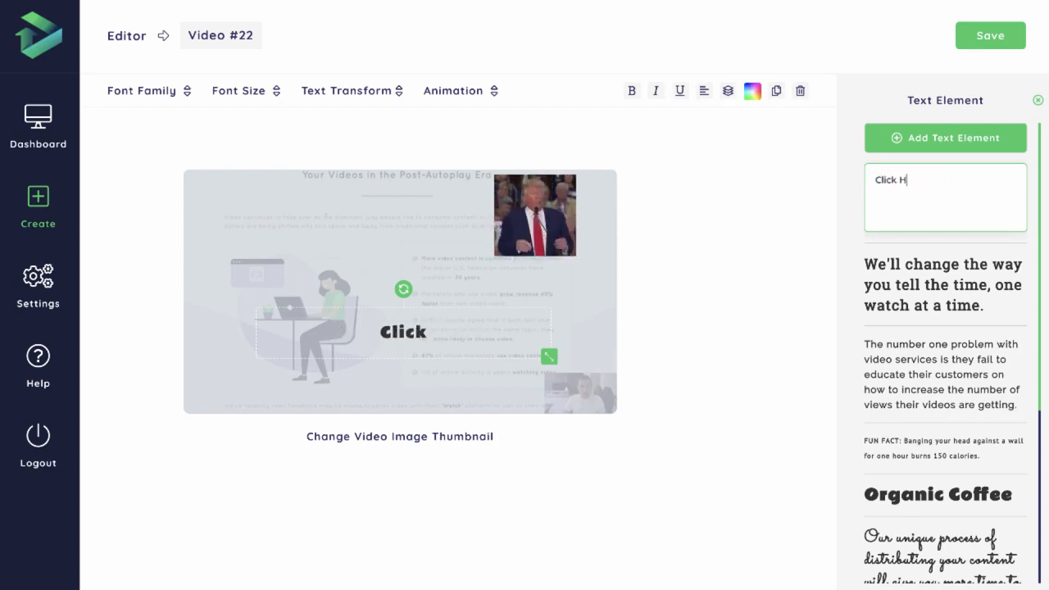
{"action": "type", "text": "ere to Un"}
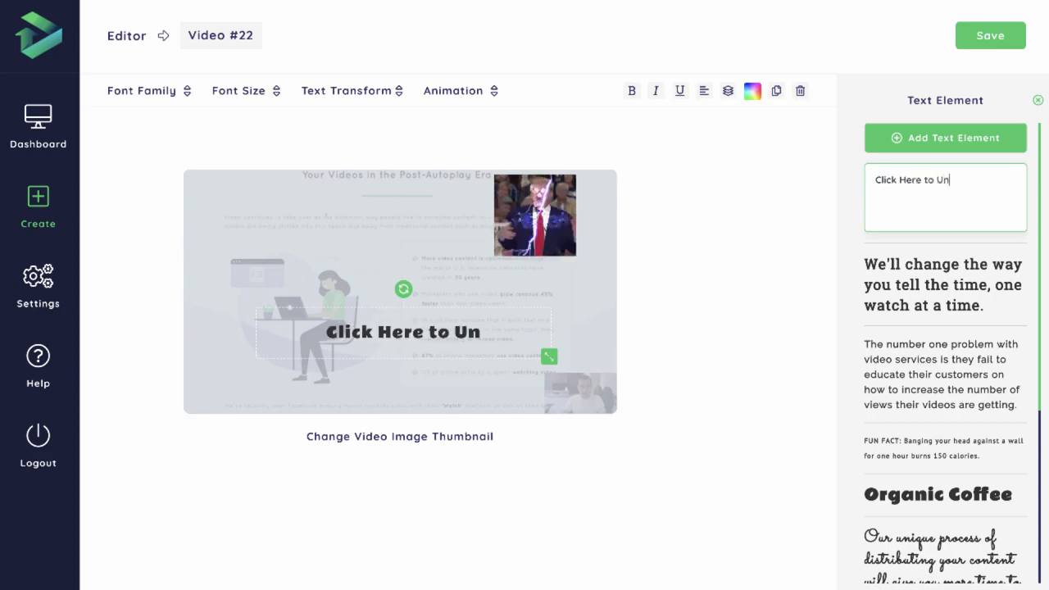
{"action": "type", "text": "mute"}
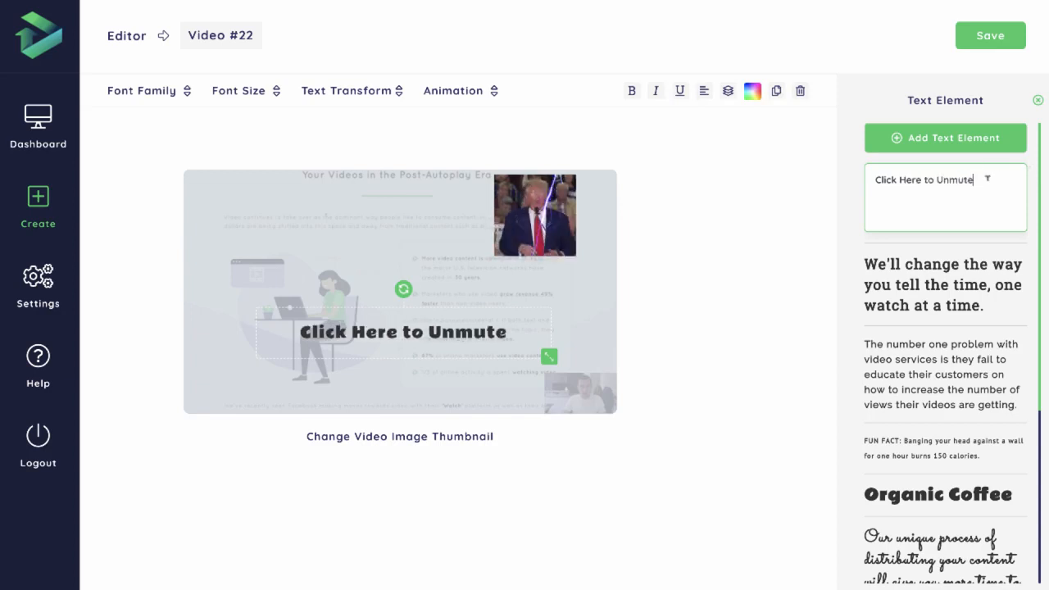
{"action": "left_click_drag", "start_coordinate": [973, 179], "coordinate": [938, 178]}
{"action": "type", "text": "Play"}
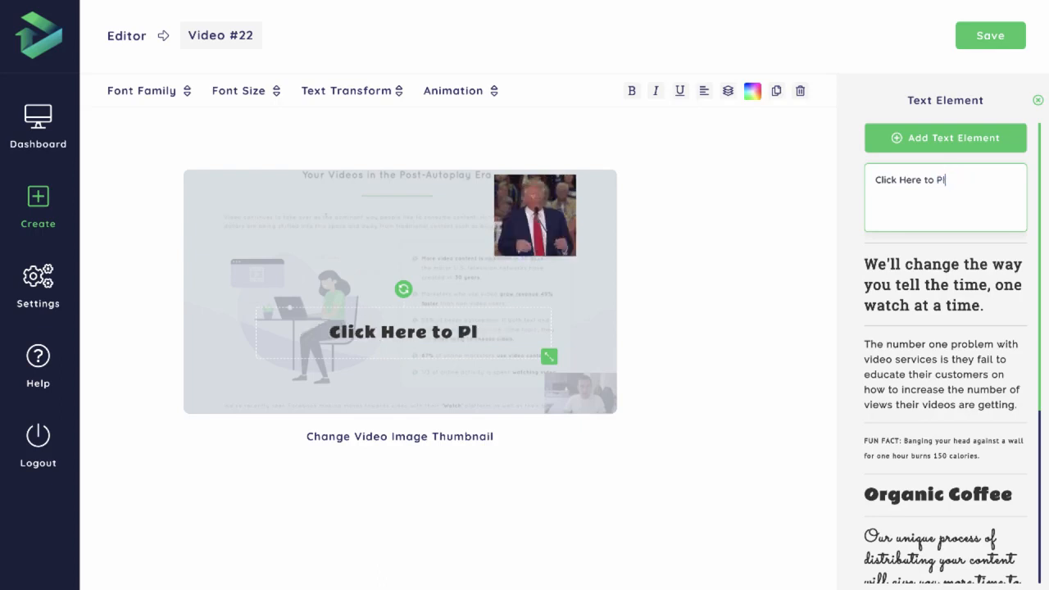
Set the font family of the Click Here to Play text to Oswald
{"action": "left_click", "coordinate": [176, 91]}
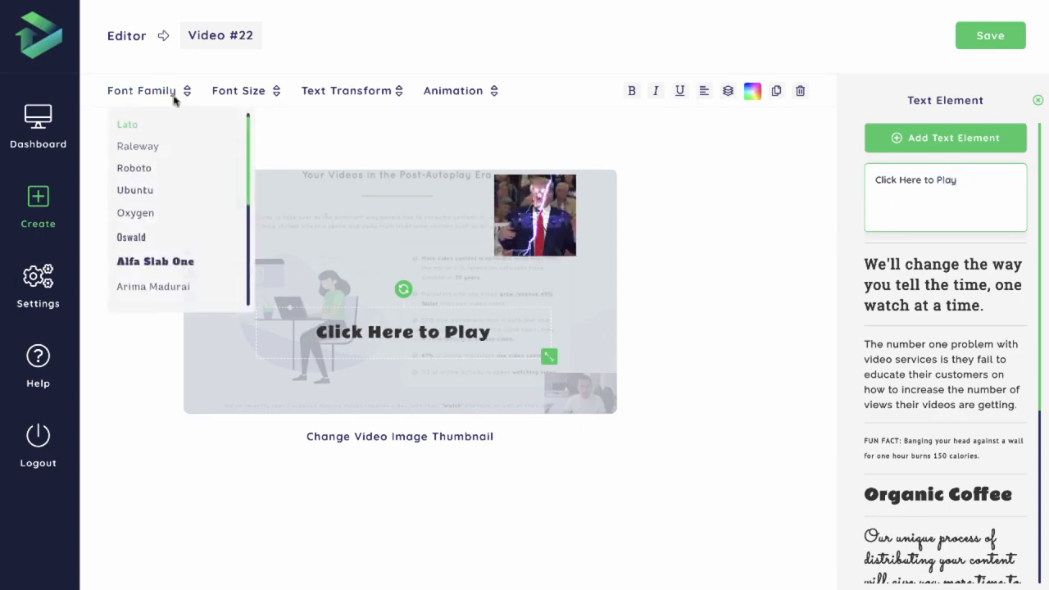
{"action": "scroll", "coordinate": [169, 131], "scroll_direction": "down", "scroll_amount": 2}
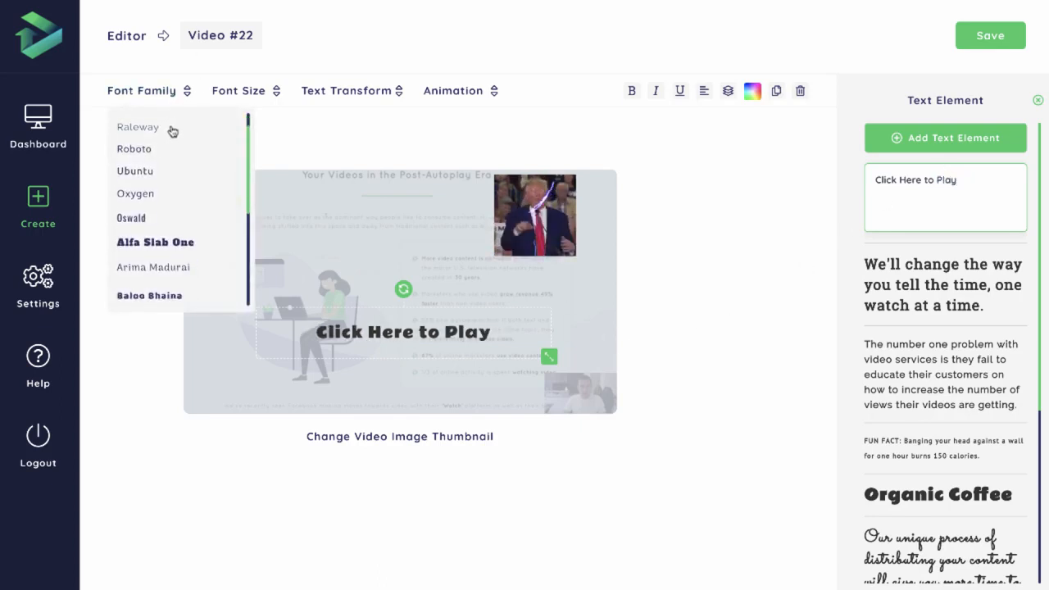
{"action": "scroll", "coordinate": [150, 194], "scroll_direction": "down", "scroll_amount": 1}
{"action": "left_click", "coordinate": [141, 197]}
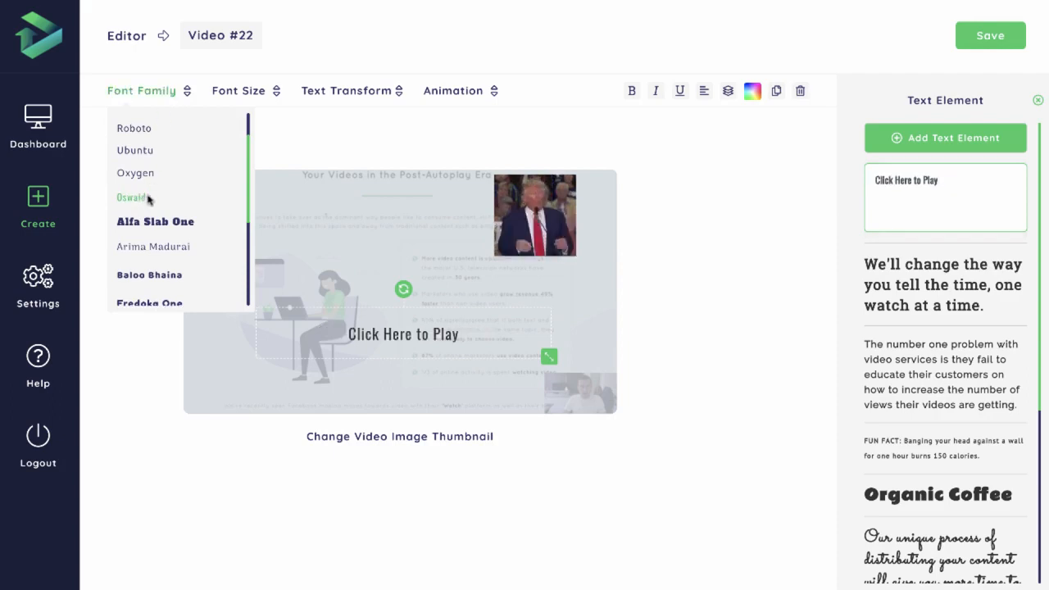
Try the Alfa Slab One and Baloo Bhaina fonts on the Click Here to Play text, and settle on Fredoka One
{"action": "left_click", "coordinate": [156, 222]}
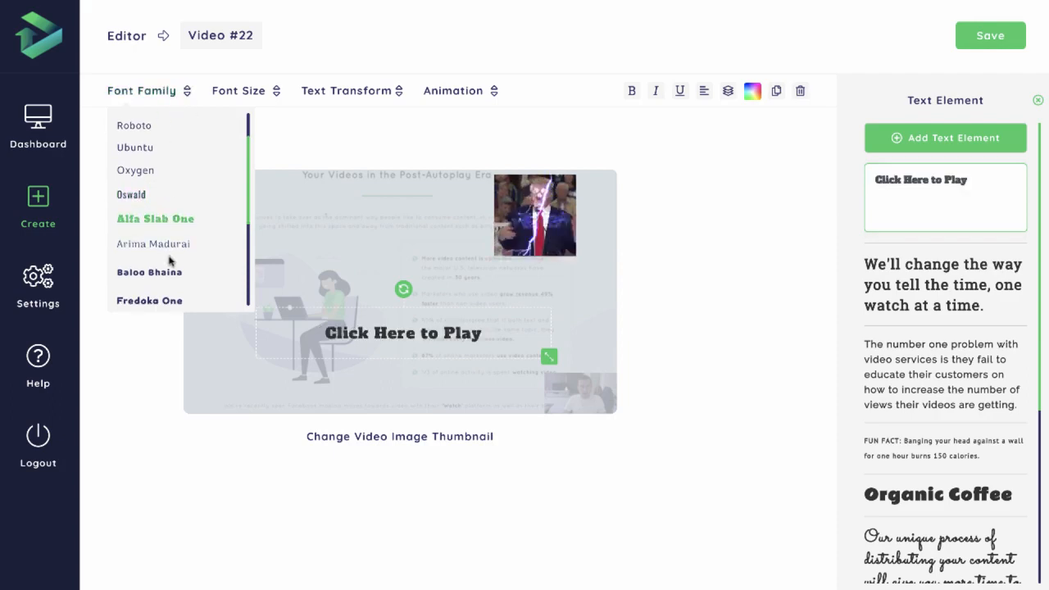
{"action": "left_click", "coordinate": [154, 278]}
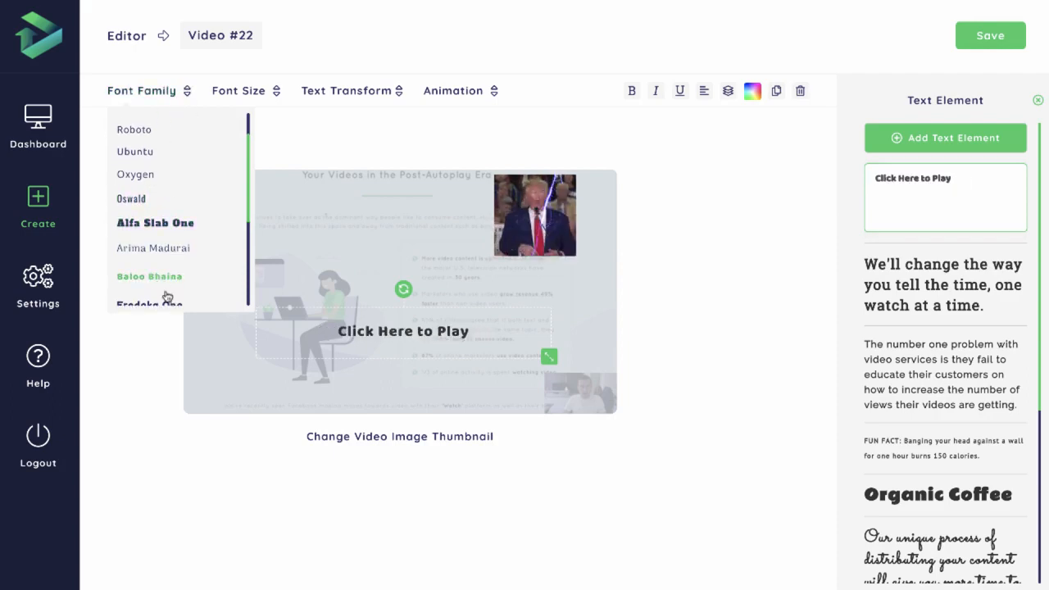
{"action": "left_click", "coordinate": [167, 302]}
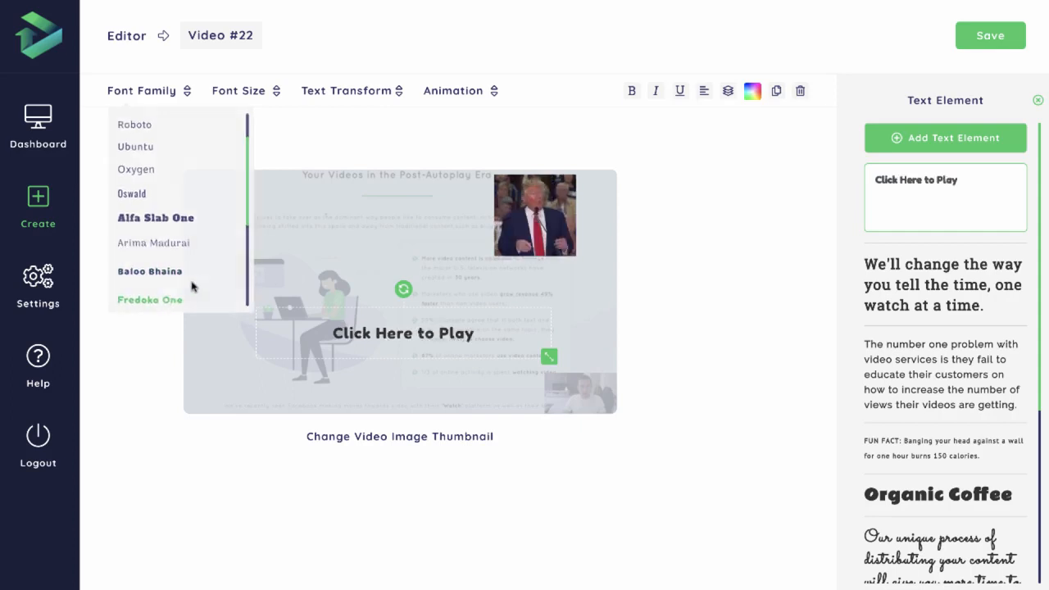
Set the Click Here to Play text's font size to 48px and move it down near the thumbnail's lower edge
{"action": "mouse_move", "coordinate": [247, 88]}
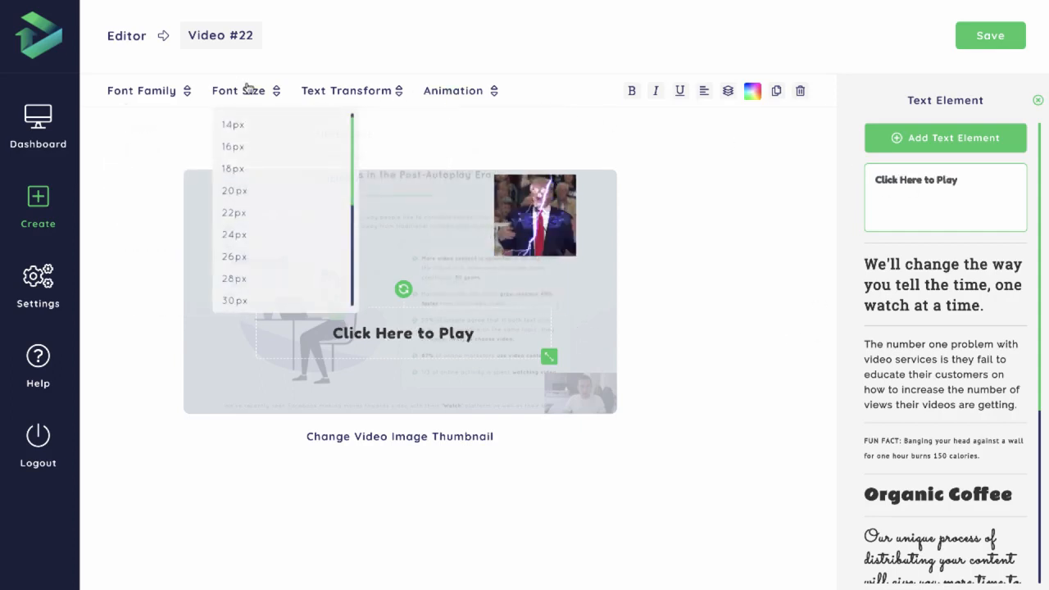
{"action": "scroll", "coordinate": [266, 263], "scroll_direction": "down", "scroll_amount": 3}
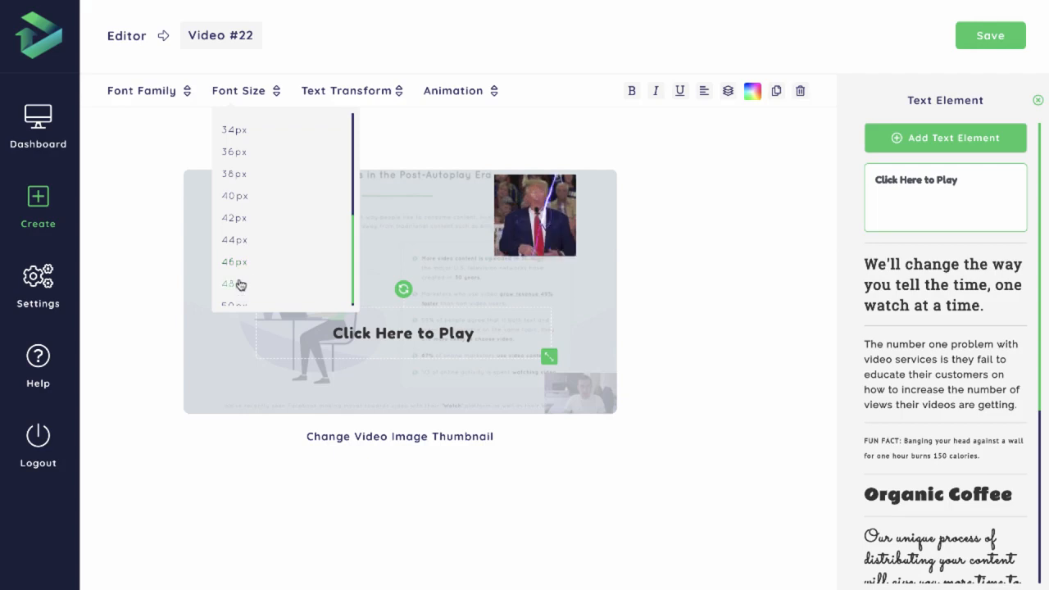
{"action": "left_click", "coordinate": [236, 283]}
{"action": "left_click_drag", "start_coordinate": [404, 334], "coordinate": [408, 371]}
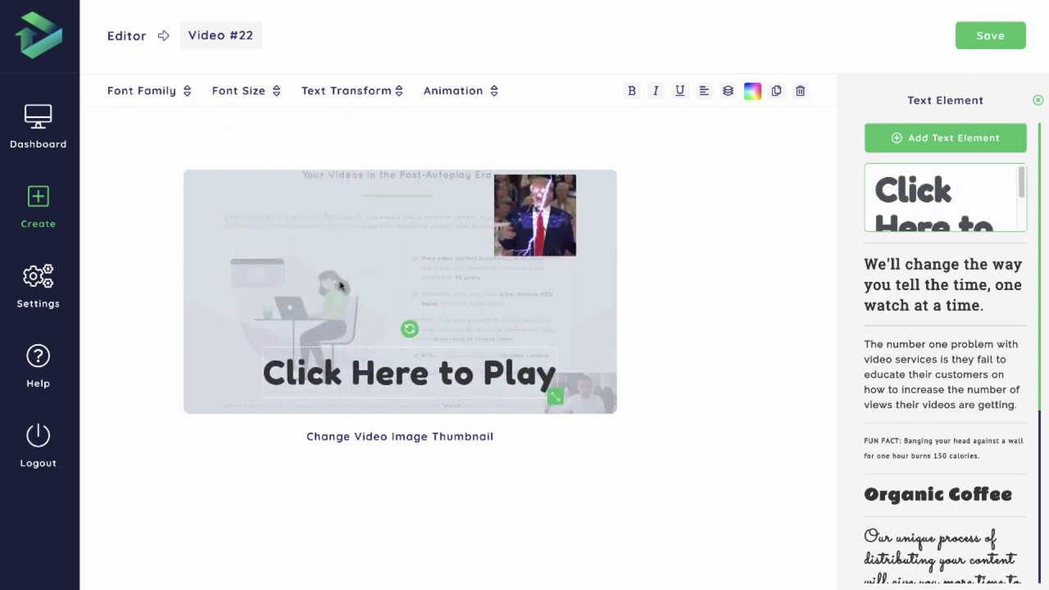
Set the text transform of the Click Here to Play text to Capitalize and give it the Pulse animation
{"action": "left_click", "coordinate": [265, 90]}
{"action": "left_click", "coordinate": [395, 91]}
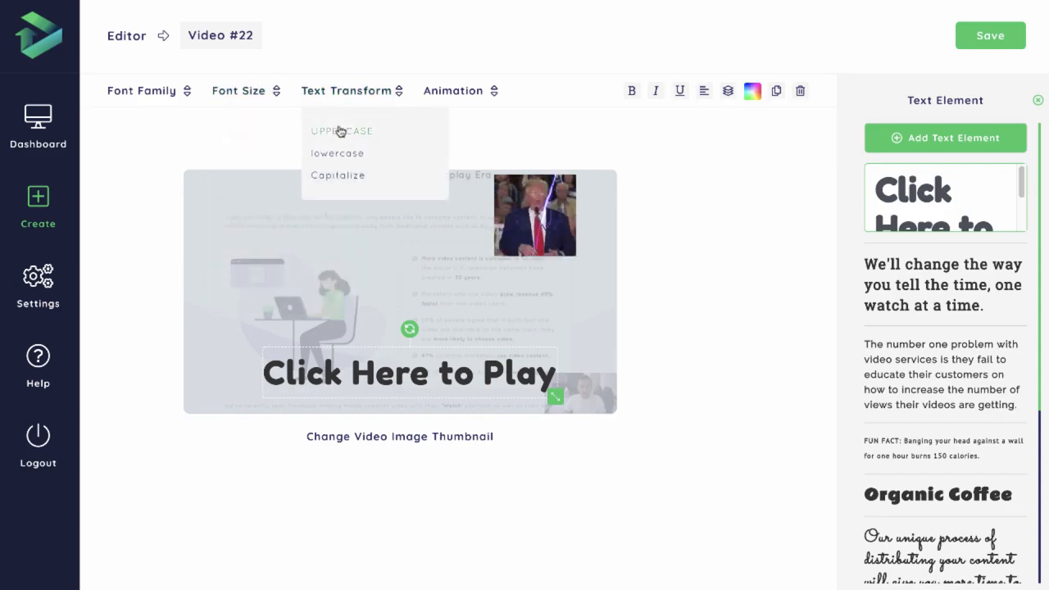
{"action": "left_click", "coordinate": [346, 176]}
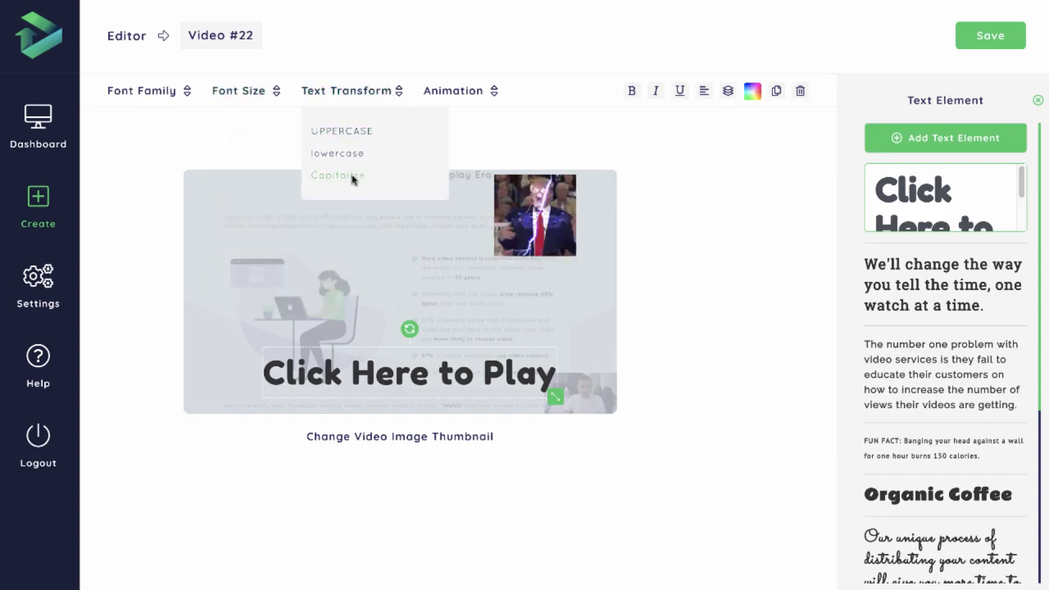
{"action": "left_click", "coordinate": [453, 90]}
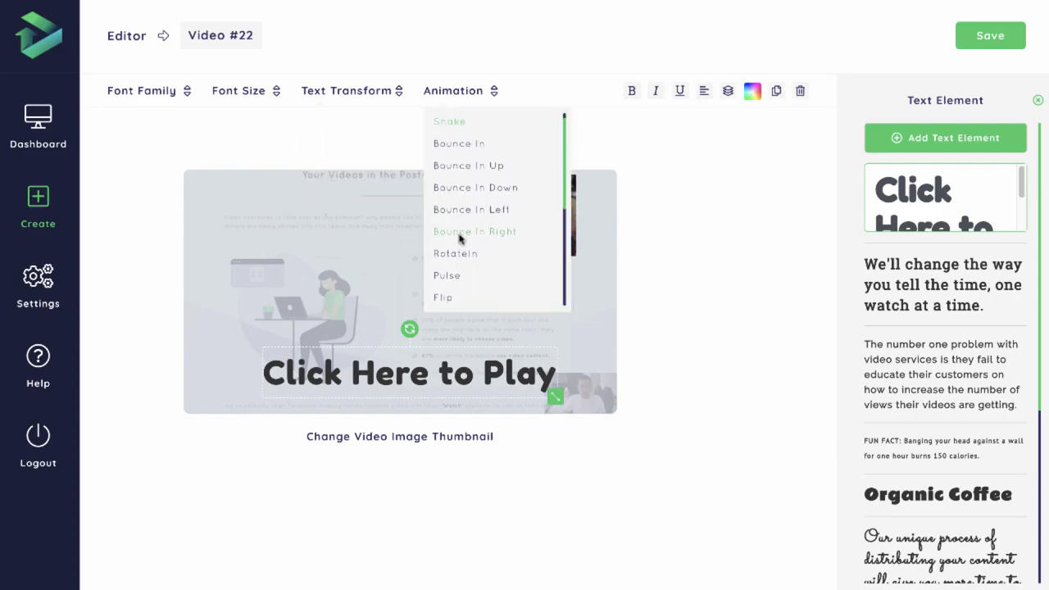
{"action": "left_click", "coordinate": [450, 278]}
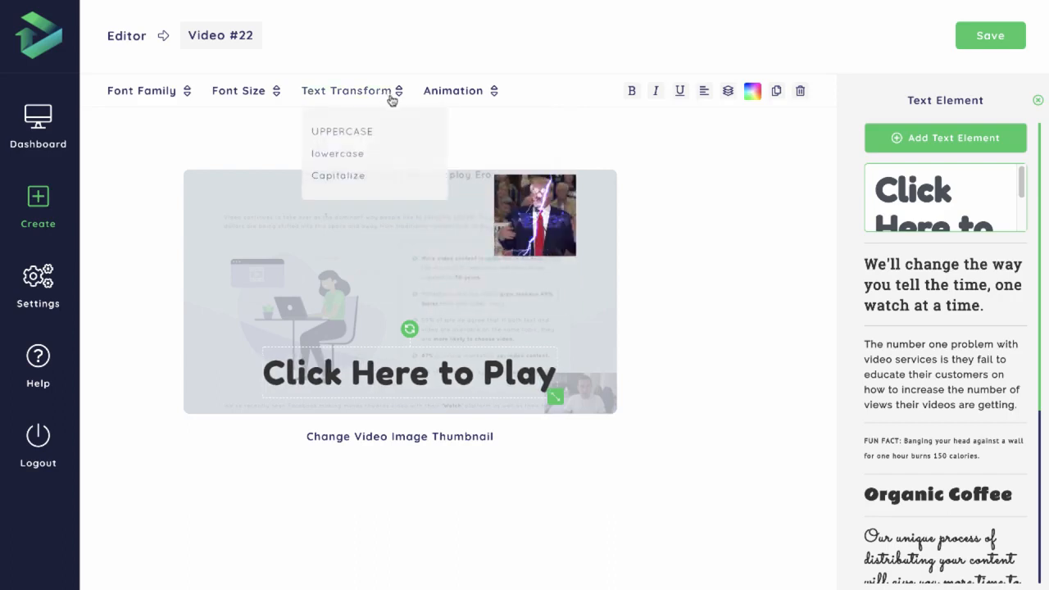
Examine the other animation options for the Click Here to Play text, such as Swing, Tada, Wobble and Jello
{"action": "mouse_move", "coordinate": [461, 94]}
{"action": "scroll", "coordinate": [476, 190], "scroll_direction": "down", "scroll_amount": 3}
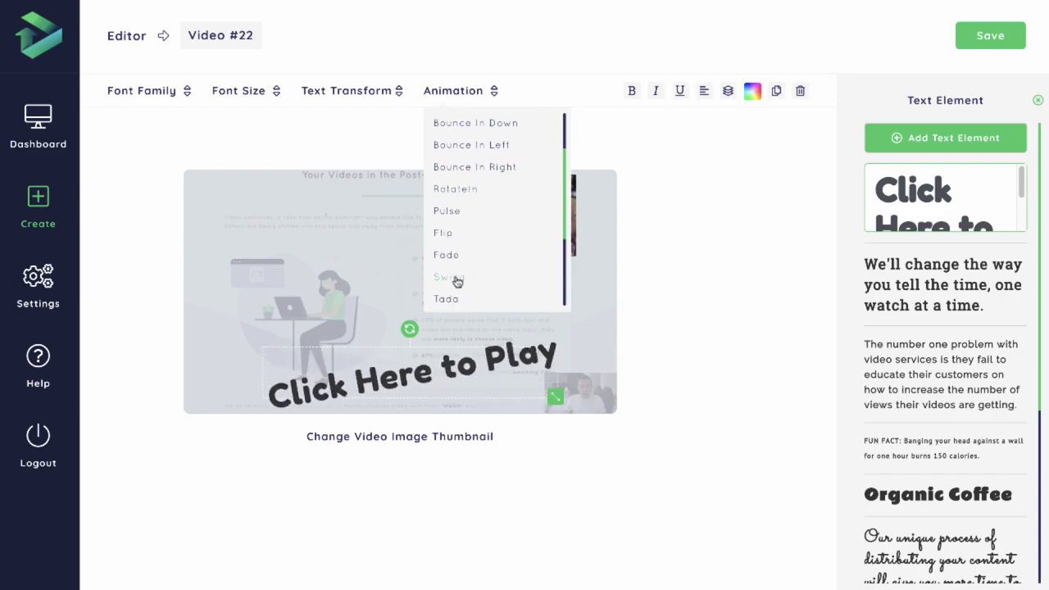
{"action": "scroll", "coordinate": [456, 287], "scroll_direction": "down", "scroll_amount": 1}
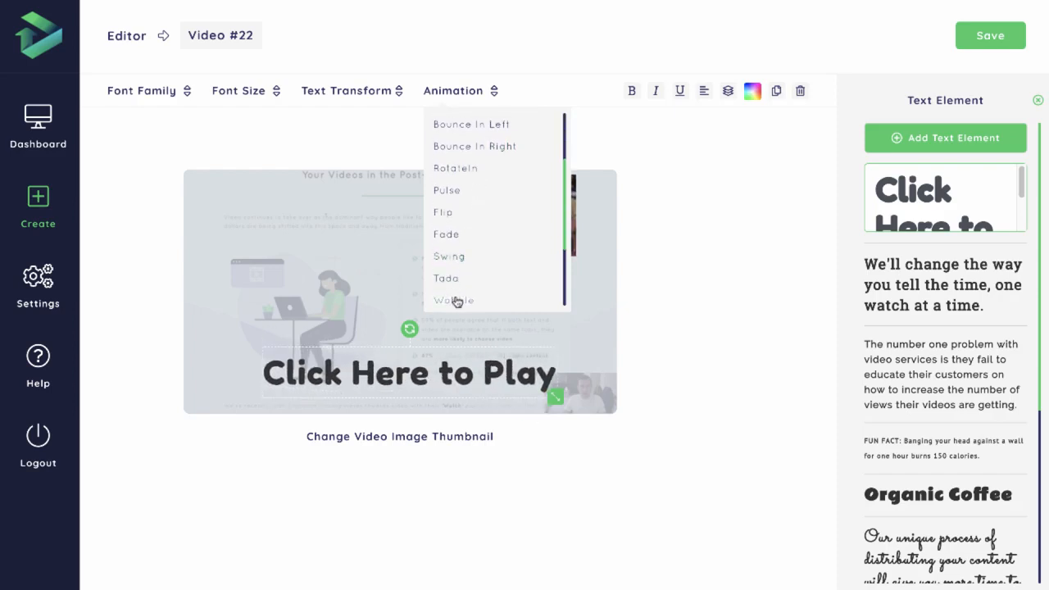
{"action": "scroll", "coordinate": [461, 297], "scroll_direction": "down", "scroll_amount": 1}
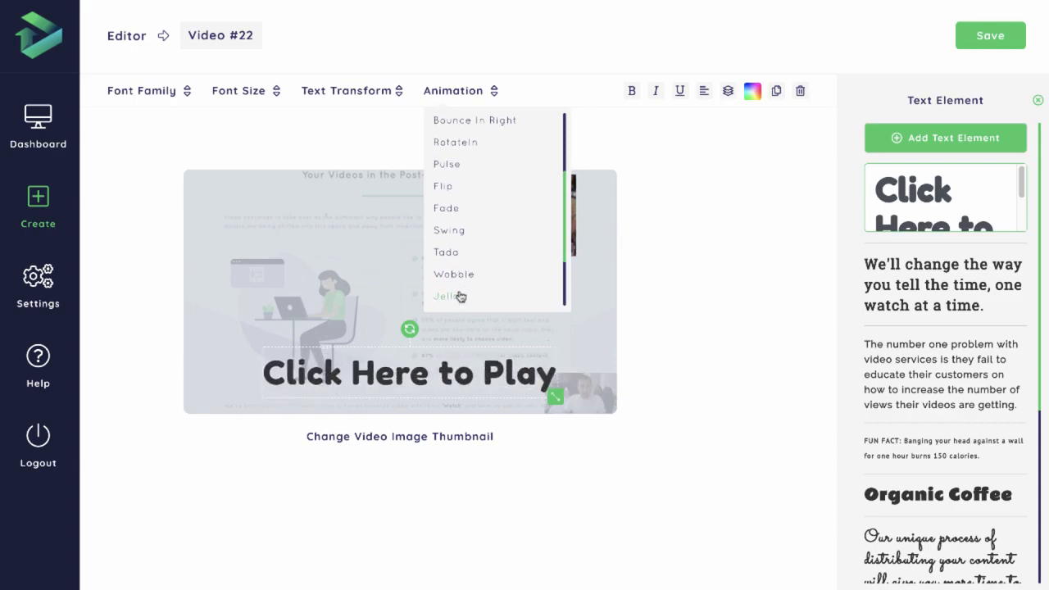
{"action": "scroll", "coordinate": [466, 295], "scroll_direction": "down", "scroll_amount": 2}
{"action": "scroll", "coordinate": [464, 257], "scroll_direction": "up", "scroll_amount": 3}
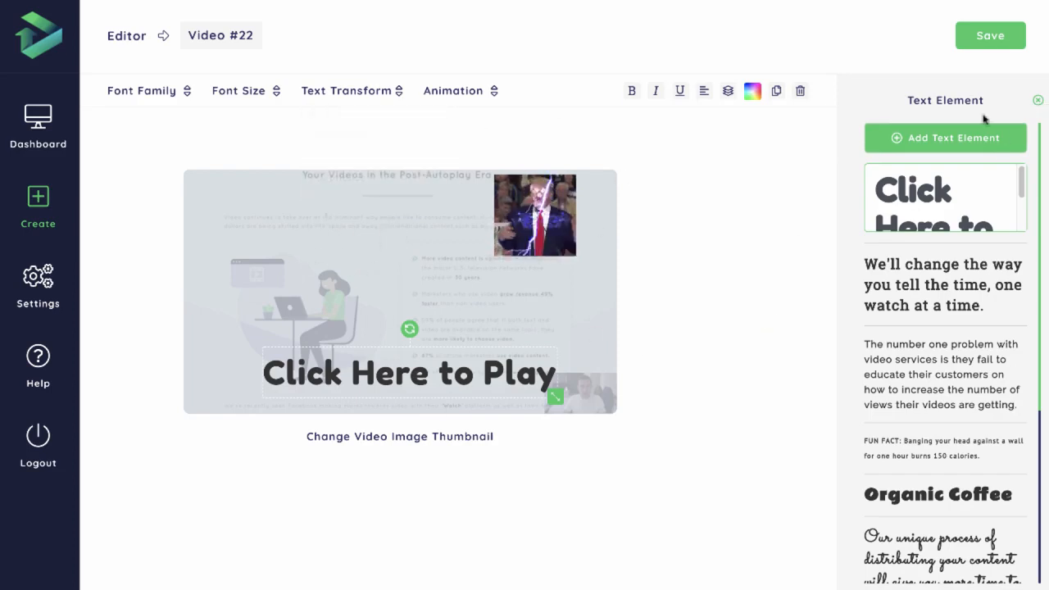
{"action": "left_click", "coordinate": [1038, 101]}
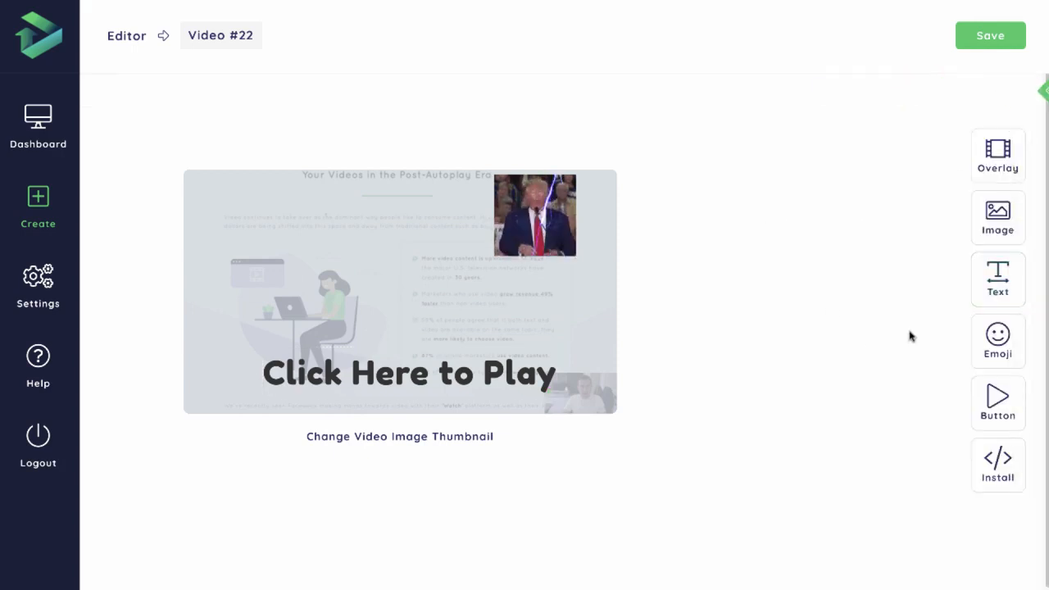
{"action": "left_click", "coordinate": [500, 369]}
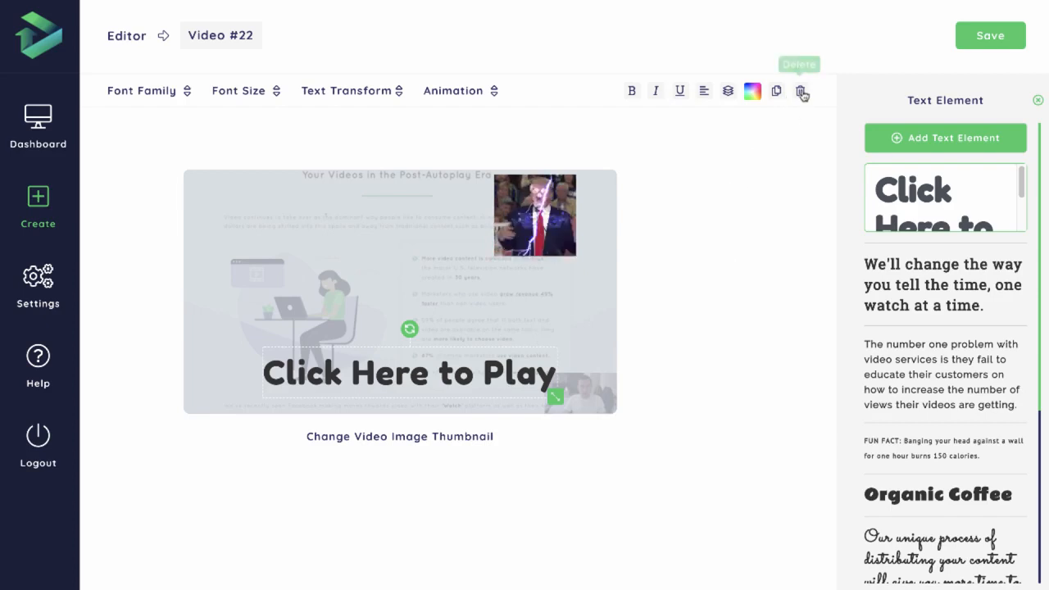
{"action": "left_click", "coordinate": [1037, 100]}
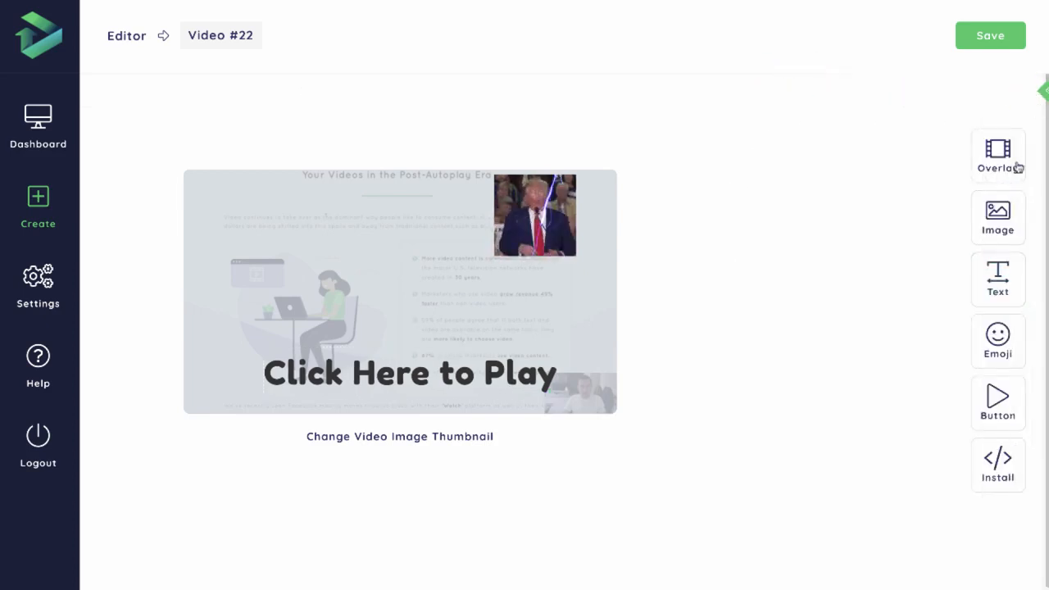
Browse the emoji categories, add the toothy grinning emoji from People & General, and place it just after the Click Here to Play text
{"action": "left_click", "coordinate": [998, 338]}
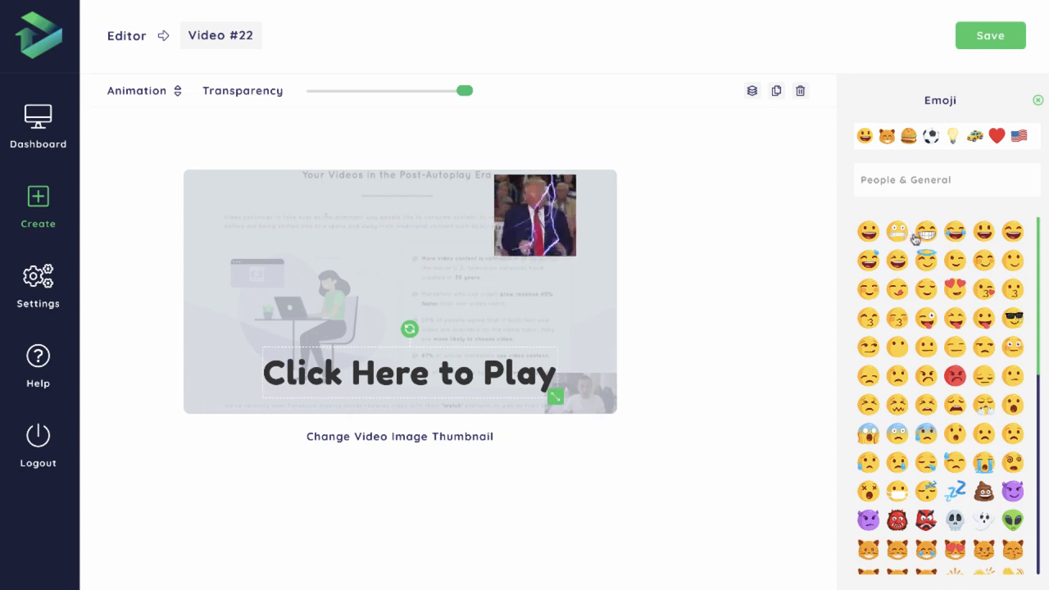
{"action": "scroll", "coordinate": [932, 234], "scroll_direction": "down", "scroll_amount": 10}
{"action": "scroll", "coordinate": [932, 233], "scroll_direction": "up", "scroll_amount": 10}
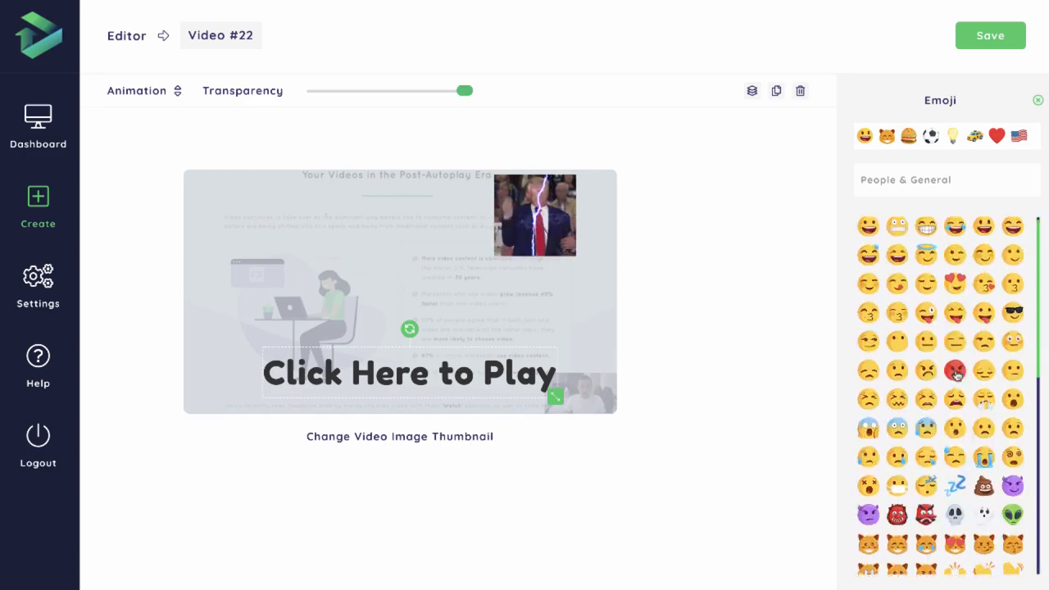
{"action": "left_click", "coordinate": [887, 135]}
{"action": "left_click", "coordinate": [908, 135]}
{"action": "left_click", "coordinate": [931, 135]}
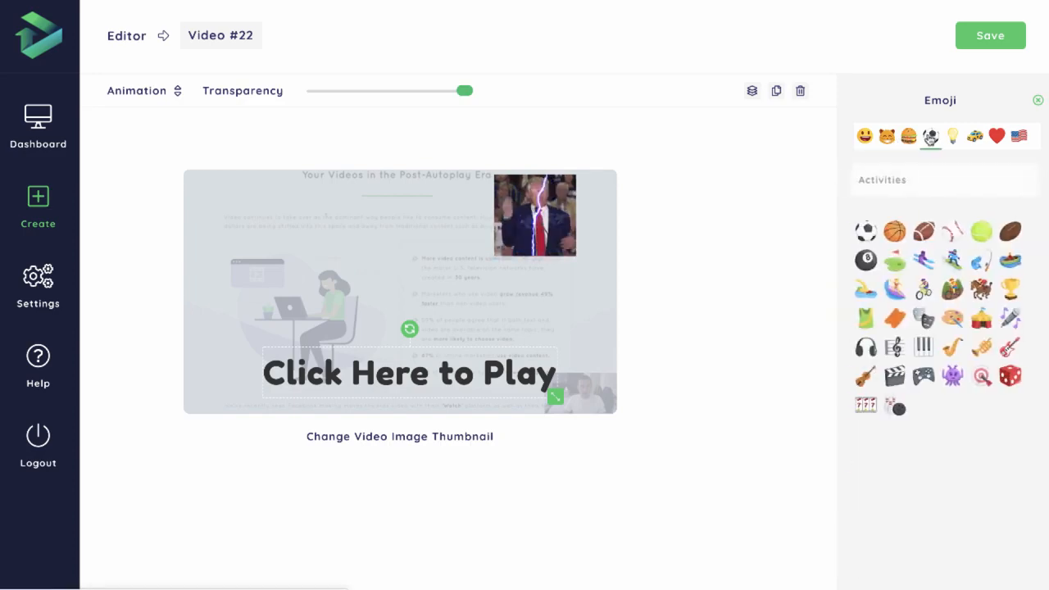
{"action": "left_click", "coordinate": [870, 139]}
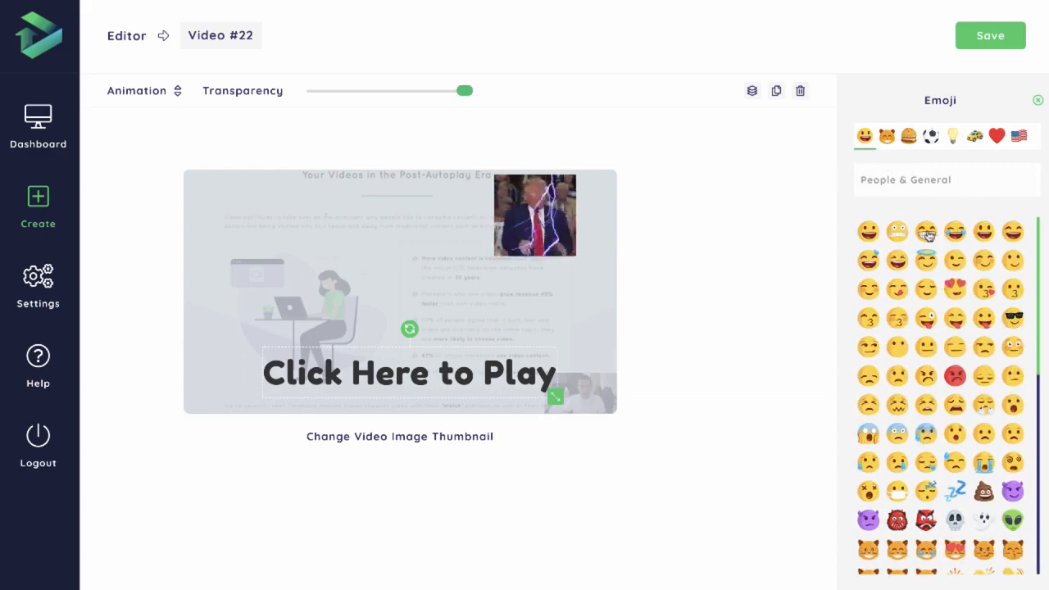
{"action": "left_click", "coordinate": [927, 231]}
{"action": "left_click_drag", "start_coordinate": [408, 292], "coordinate": [575, 371]}
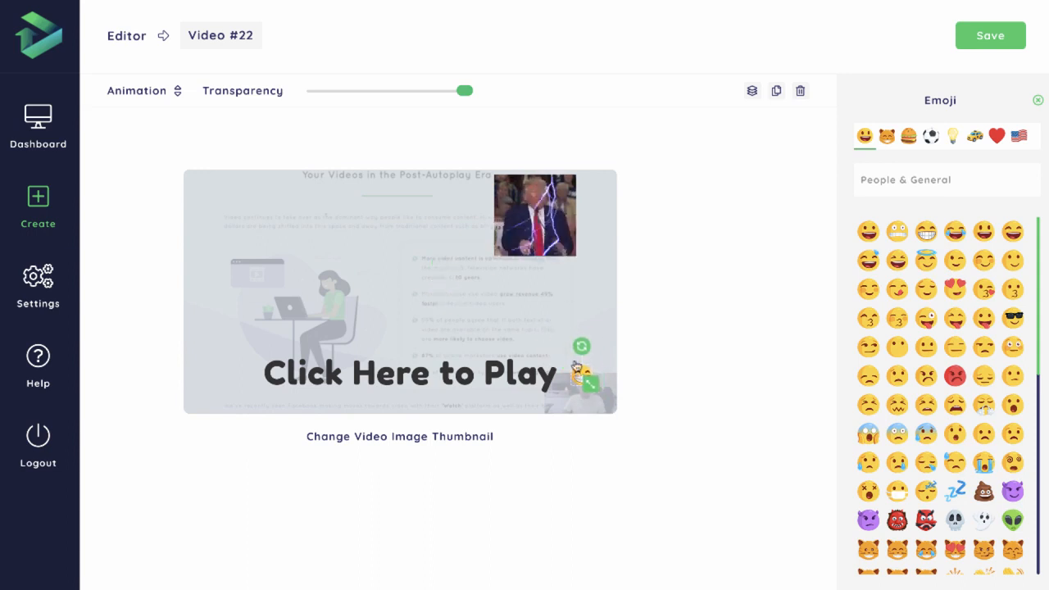
Apply the Flip animation to the grinning emoji
{"action": "left_click", "coordinate": [177, 91]}
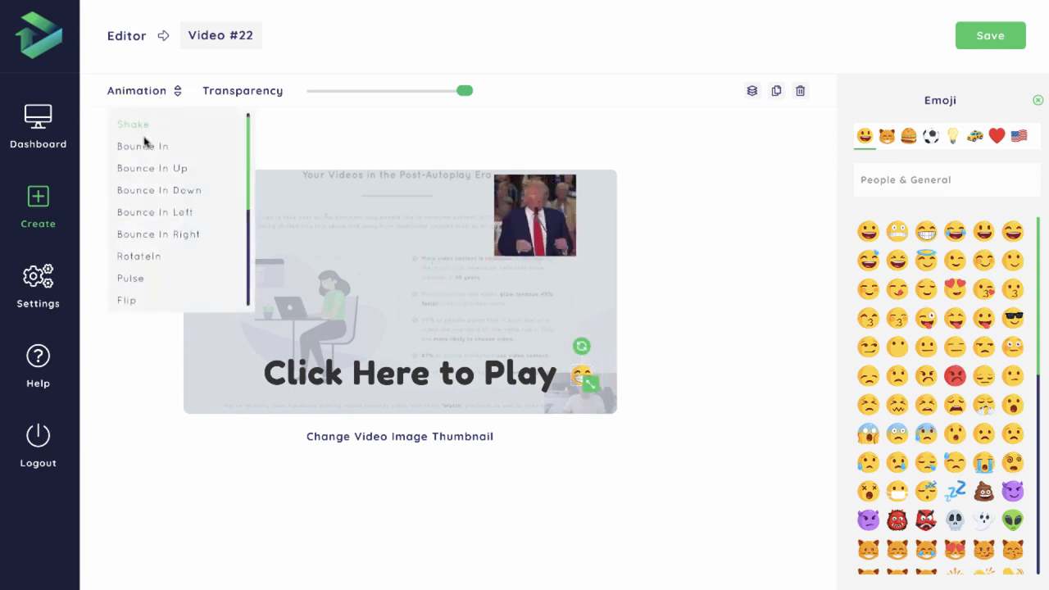
{"action": "left_click", "coordinate": [131, 301]}
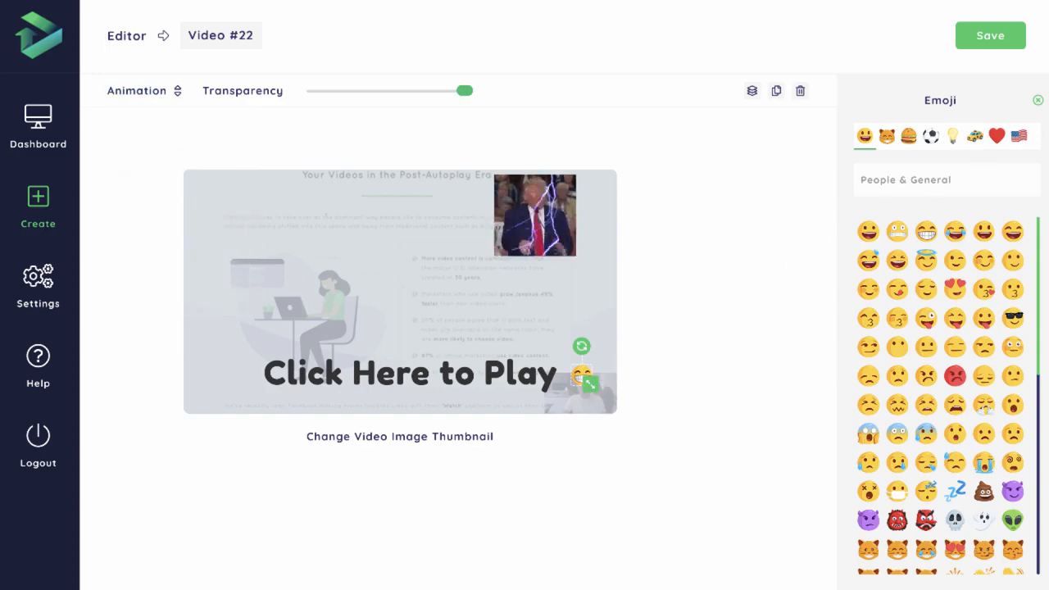
{"action": "left_click", "coordinate": [825, 235]}
Add the solid triangle play button to the thumbnail, try several colours on it, and set it to blue #2196f3
{"action": "left_click", "coordinate": [998, 407]}
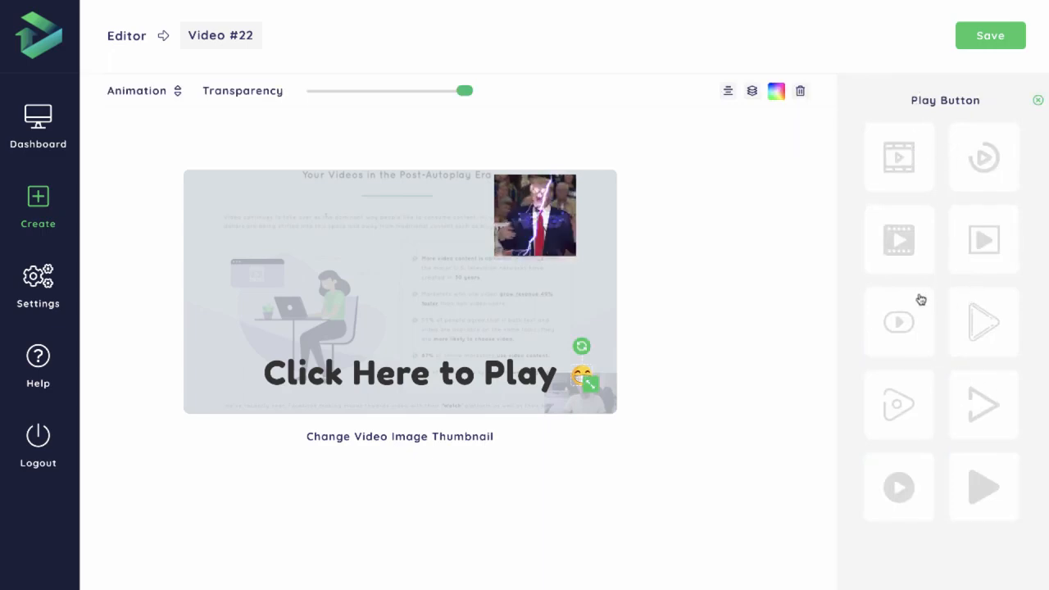
{"action": "left_click", "coordinate": [976, 501]}
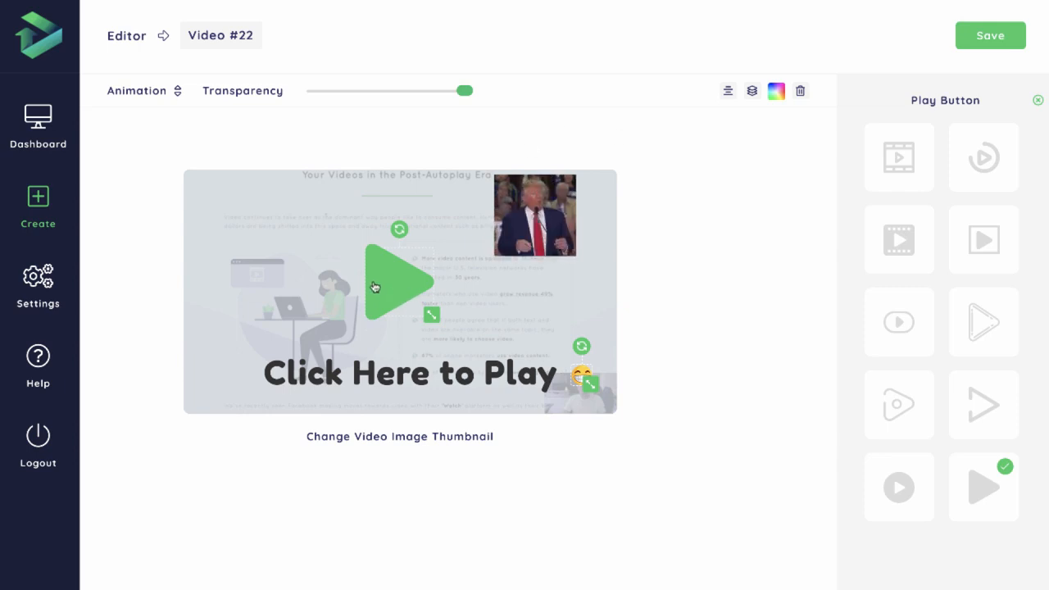
{"action": "left_click", "coordinate": [776, 91]}
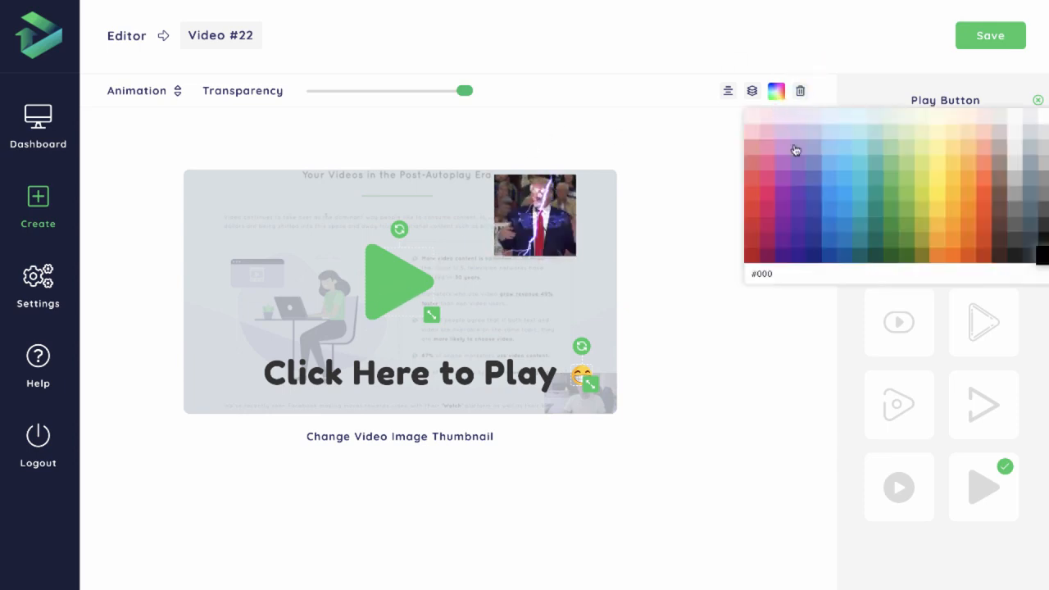
{"action": "left_click", "coordinate": [976, 164]}
{"action": "left_click", "coordinate": [937, 178]}
{"action": "left_click", "coordinate": [787, 215]}
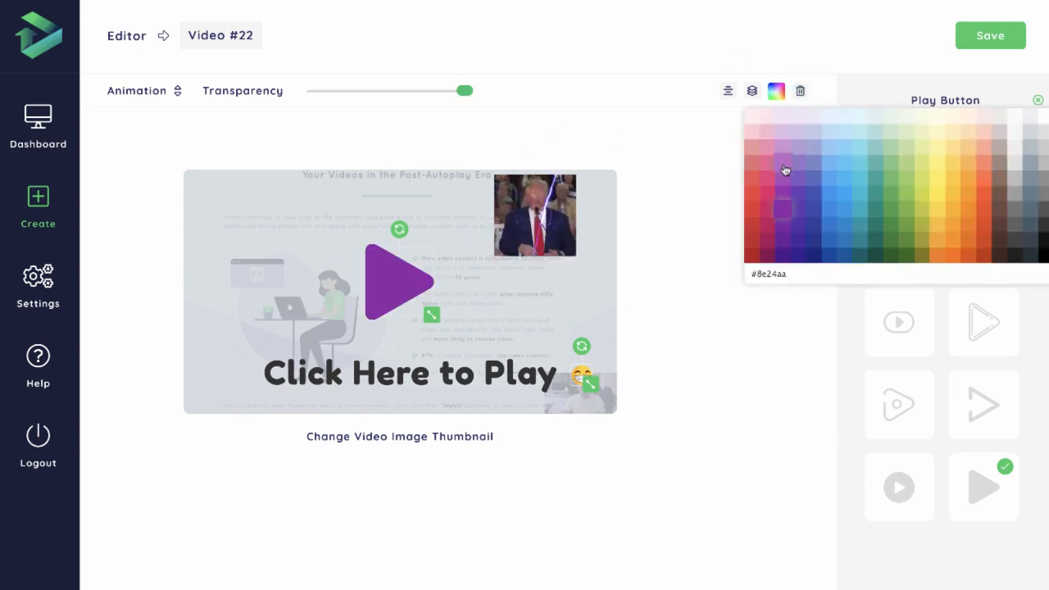
{"action": "left_click", "coordinate": [783, 162]}
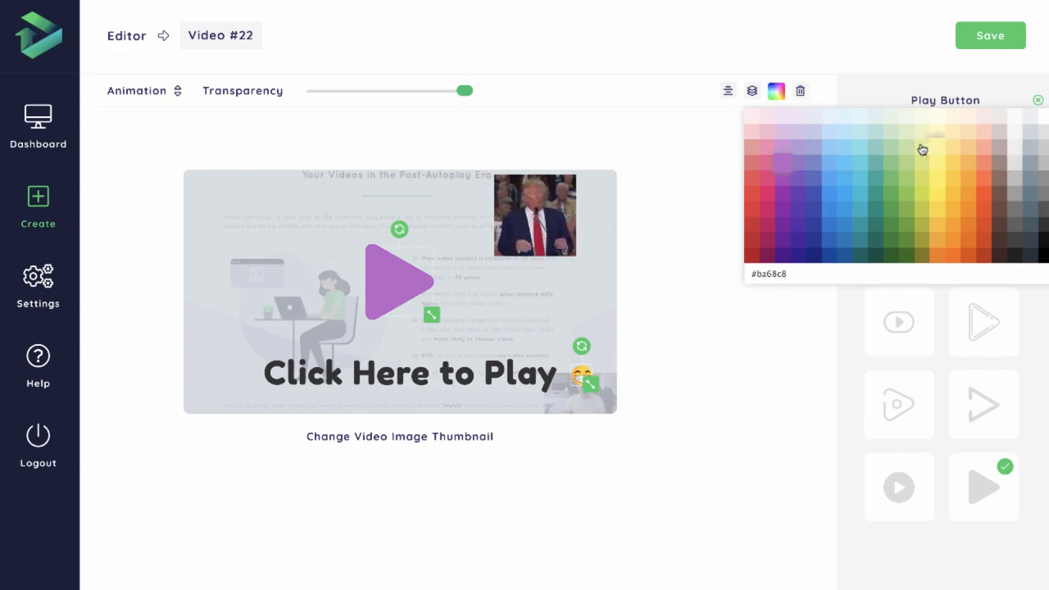
{"action": "left_click", "coordinate": [831, 198]}
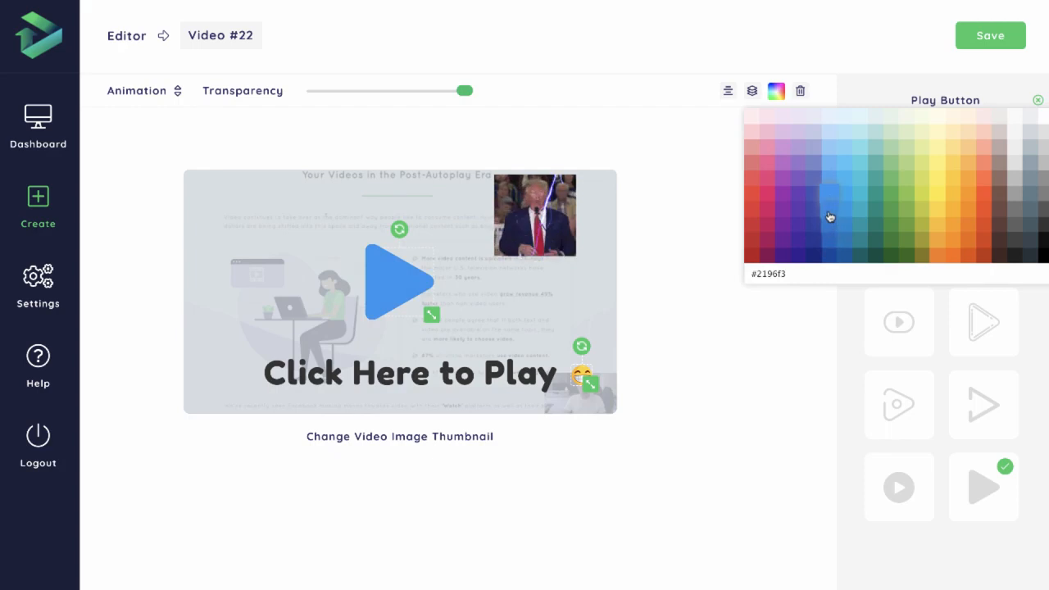
{"action": "left_click", "coordinate": [835, 229]}
{"action": "left_click", "coordinate": [831, 209]}
{"action": "left_click", "coordinate": [832, 197]}
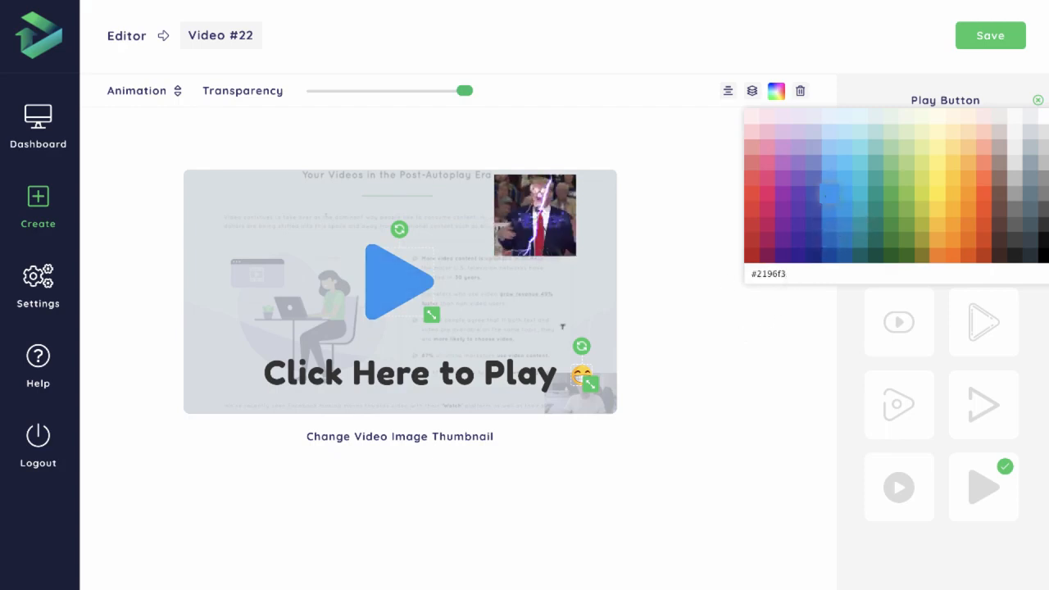
Change the colour of the Click Here to Play text to a blue similar to the play button's
{"action": "left_click", "coordinate": [481, 379]}
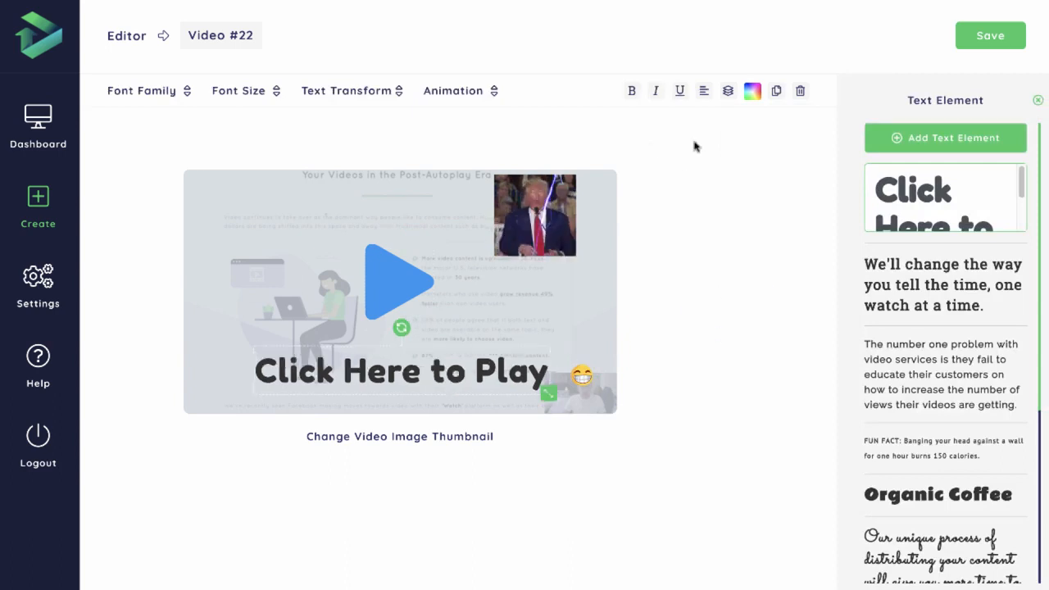
{"action": "left_click", "coordinate": [753, 92]}
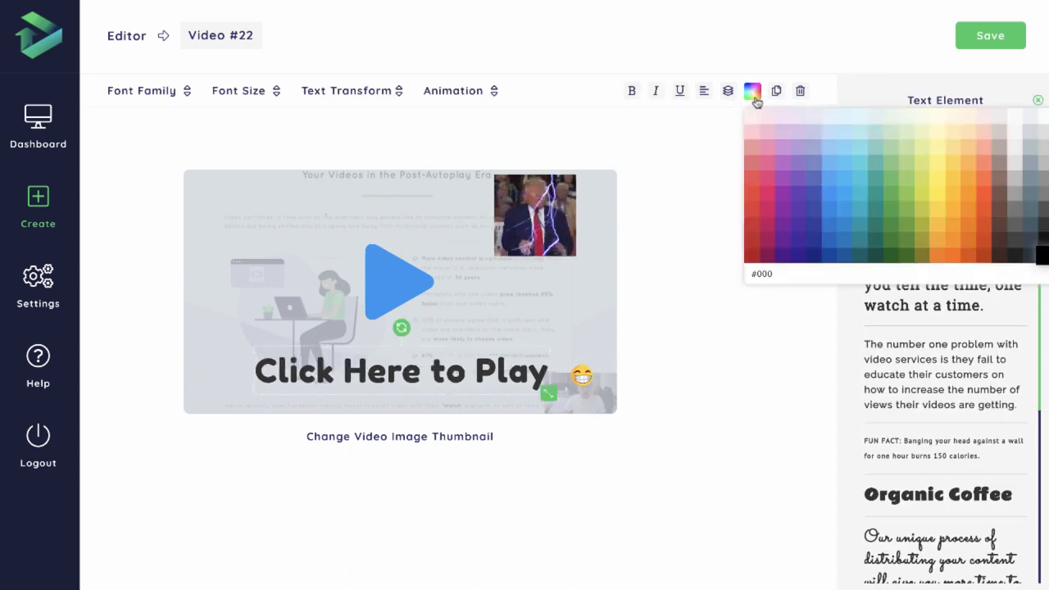
{"action": "left_click", "coordinate": [823, 210]}
Center the blue play button on the thumbnail
{"action": "left_click", "coordinate": [413, 310]}
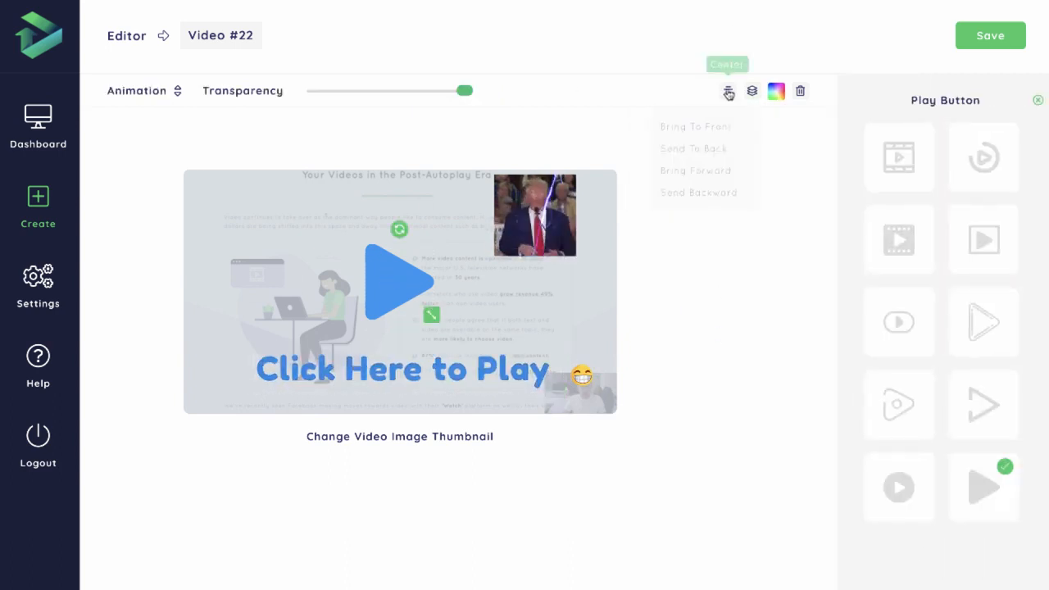
{"action": "left_click", "coordinate": [729, 92]}
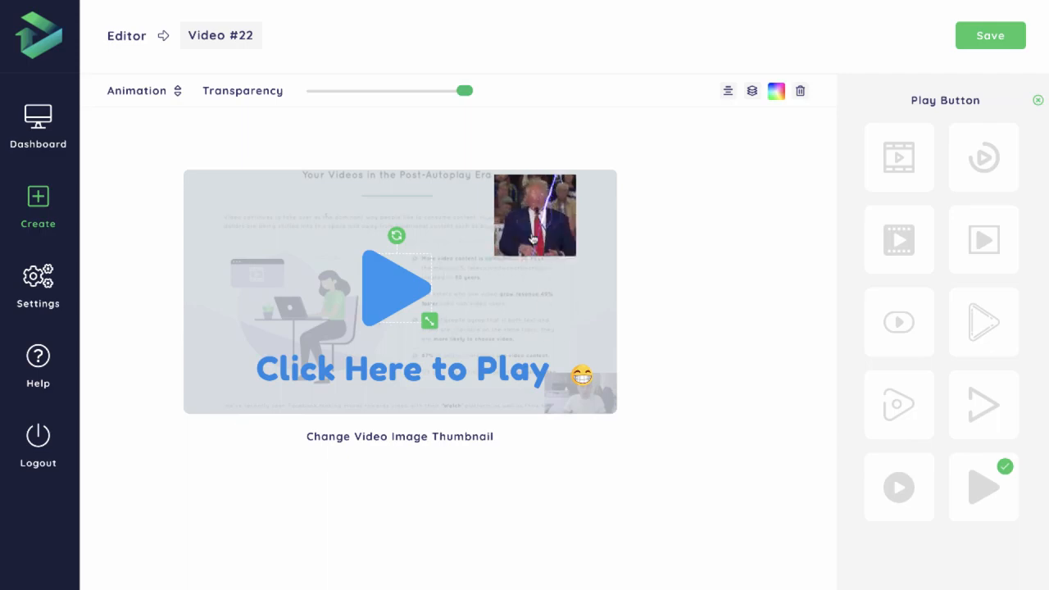
Shrink the GIF slightly and place it in the upper-right corner of the thumbnail
{"action": "left_click", "coordinate": [533, 238]}
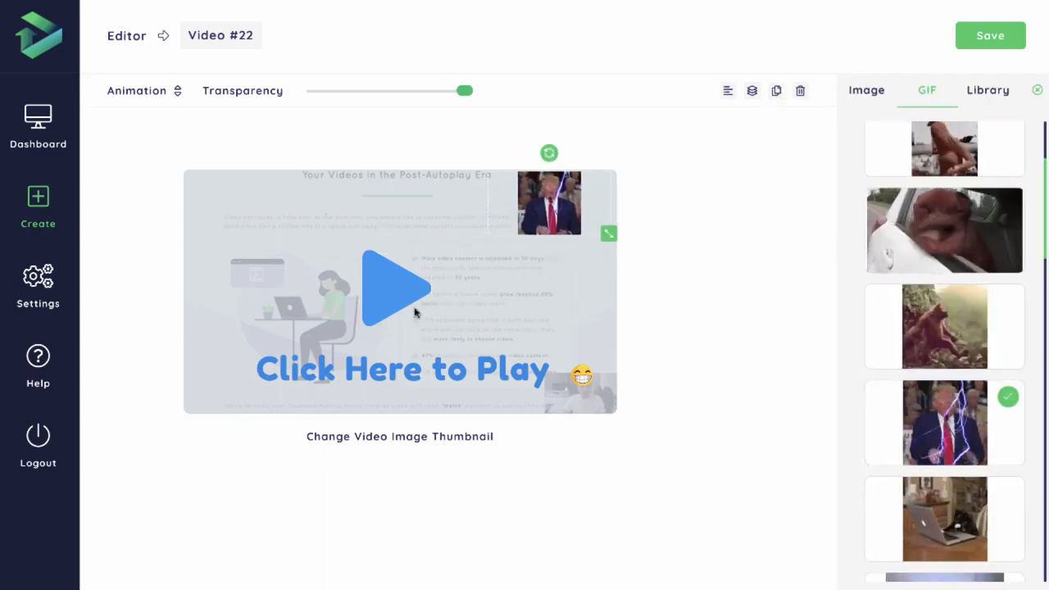
Set the Click Here to Play text's font size to 30px and shift the text slightly to the left
{"action": "left_click", "coordinate": [410, 369]}
{"action": "left_click", "coordinate": [250, 92]}
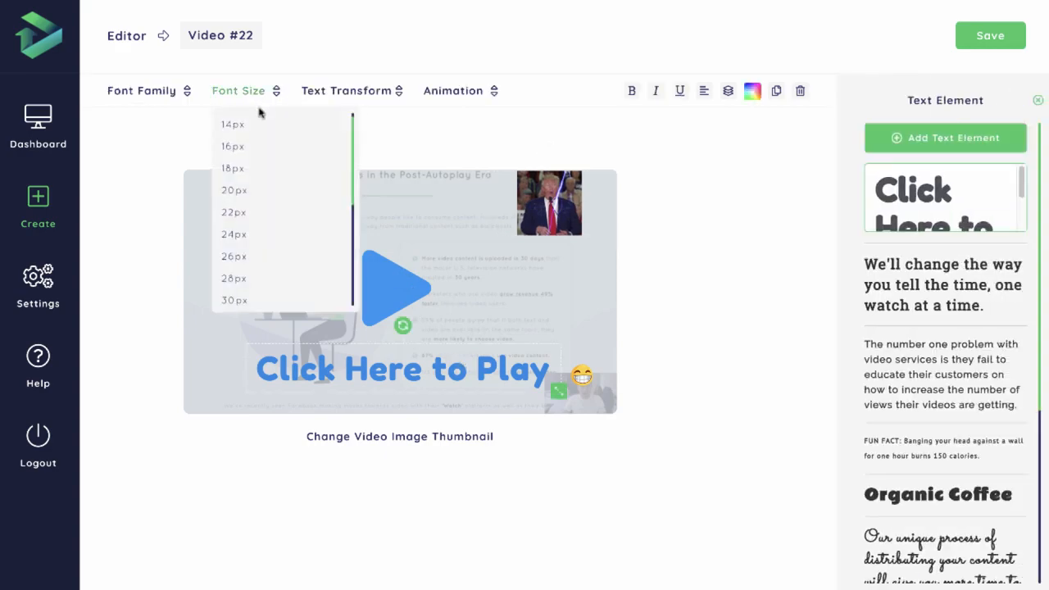
{"action": "left_click", "coordinate": [234, 300]}
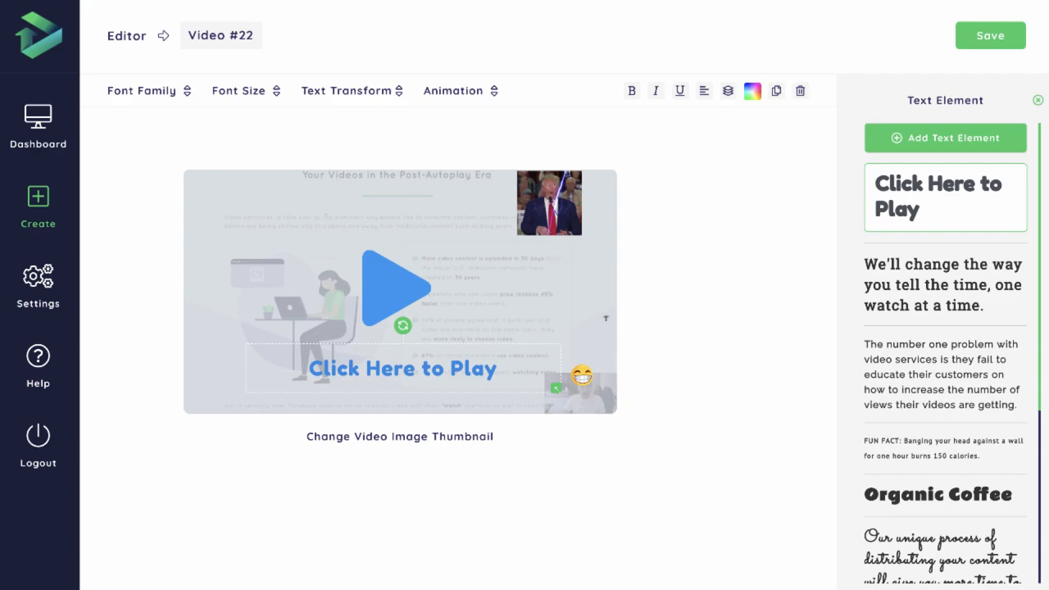
{"action": "left_click_drag", "start_coordinate": [427, 366], "coordinate": [423, 368]}
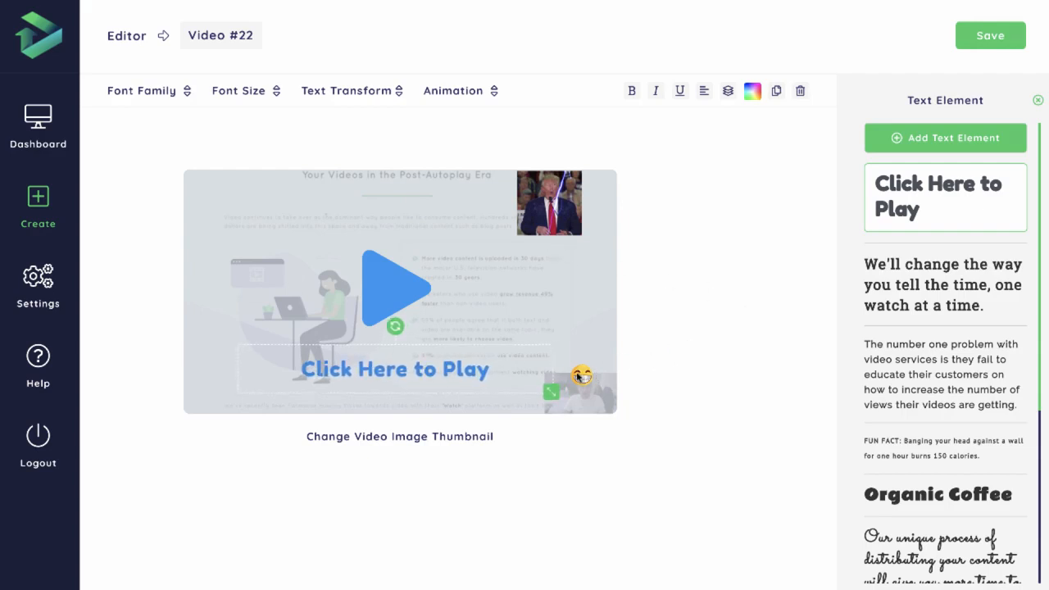
Move the grinning emoji close to the end of the Click Here to Play text
{"action": "left_click_drag", "start_coordinate": [582, 377], "coordinate": [514, 373]}
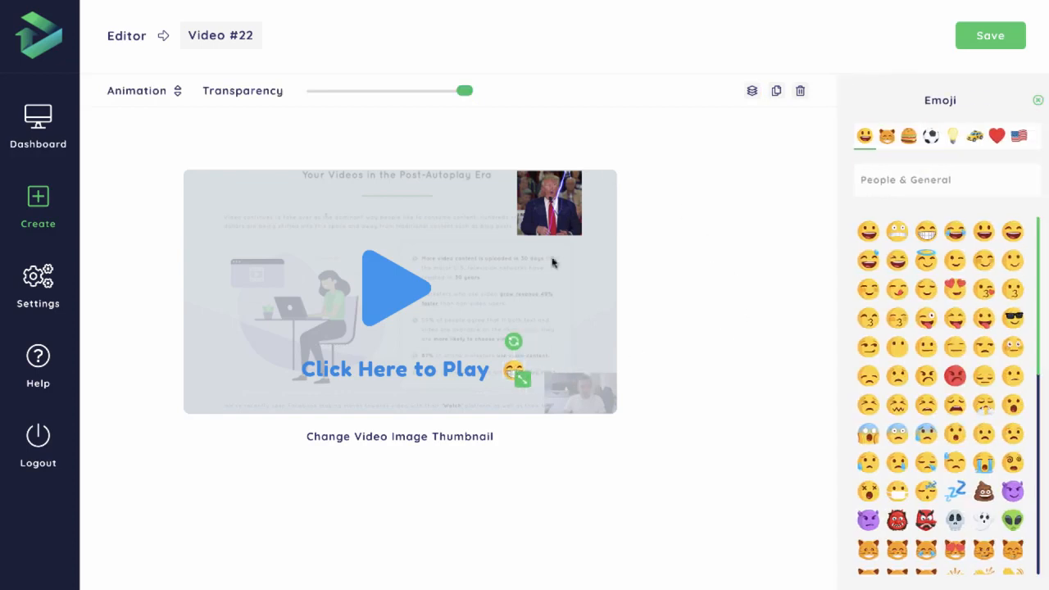
{"action": "left_click", "coordinate": [557, 315]}
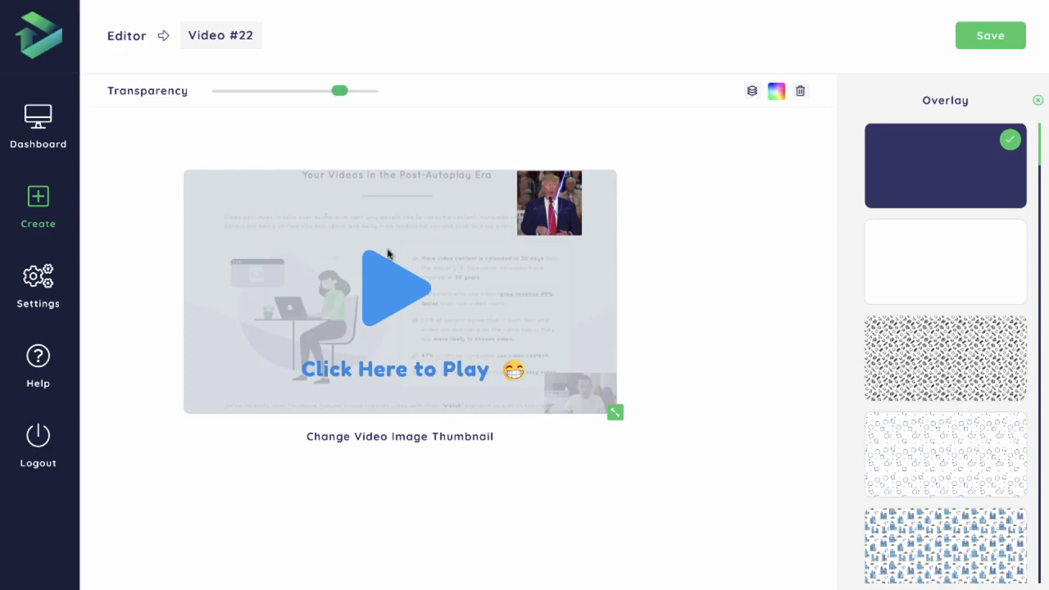
Apply the Swing animation to the blue play button
{"action": "left_click", "coordinate": [405, 289]}
{"action": "mouse_move", "coordinate": [154, 92]}
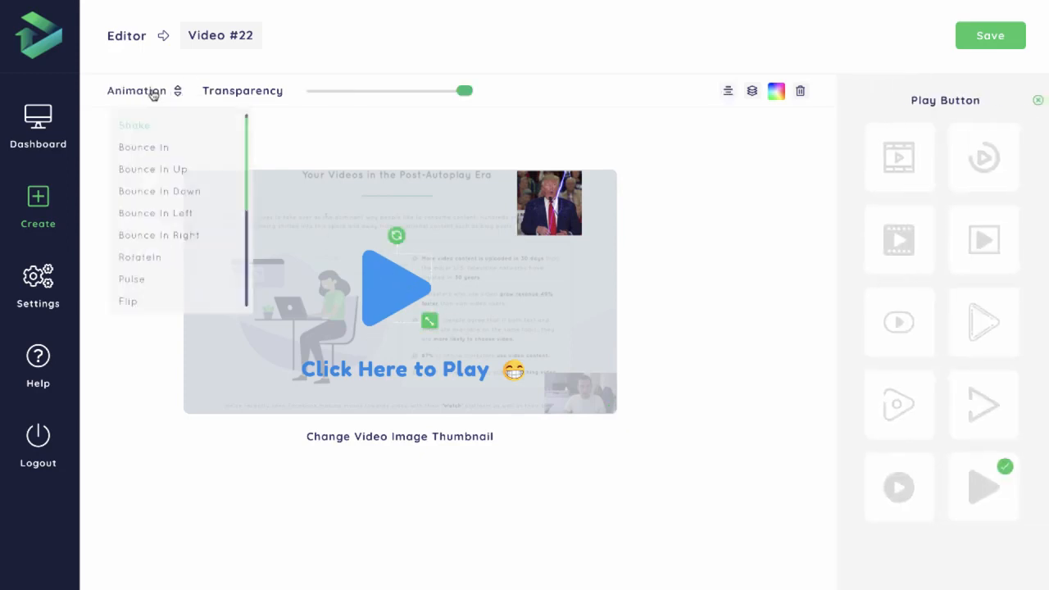
{"action": "scroll", "coordinate": [164, 246], "scroll_direction": "down", "scroll_amount": 1}
{"action": "mouse_move", "coordinate": [122, 89]}
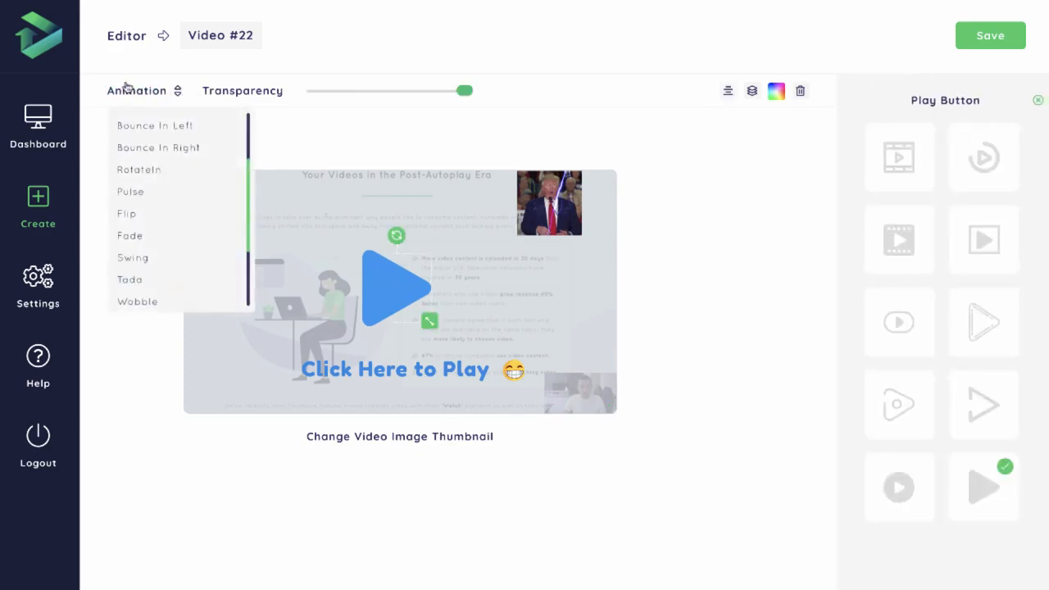
{"action": "left_click", "coordinate": [133, 256]}
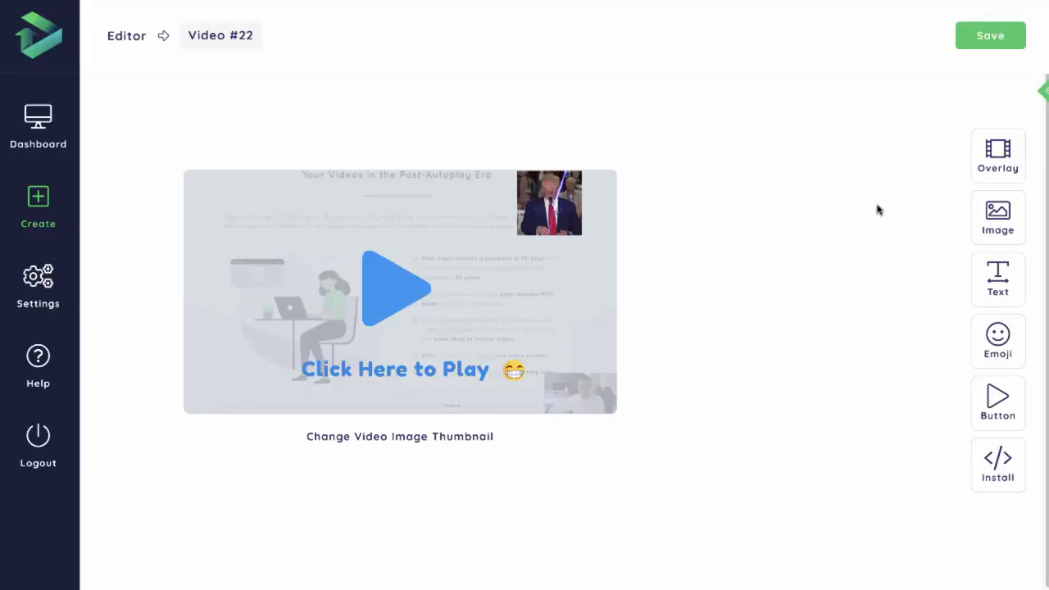
Save the thumbnail settings and save the video name as video #22
{"action": "left_click", "coordinate": [990, 37]}
{"action": "left_click", "coordinate": [229, 34]}
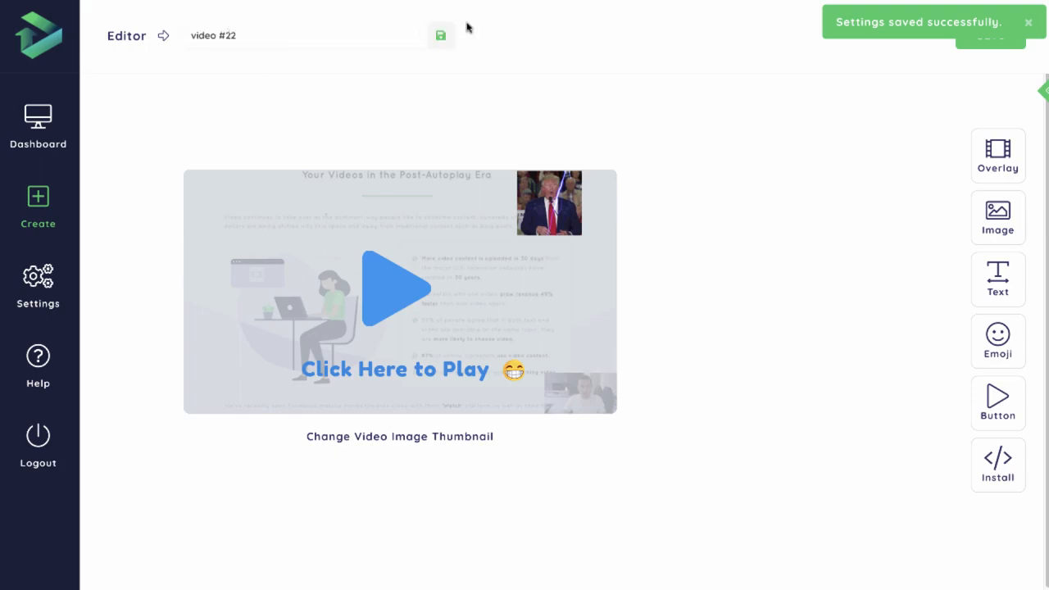
{"action": "left_click", "coordinate": [440, 35]}
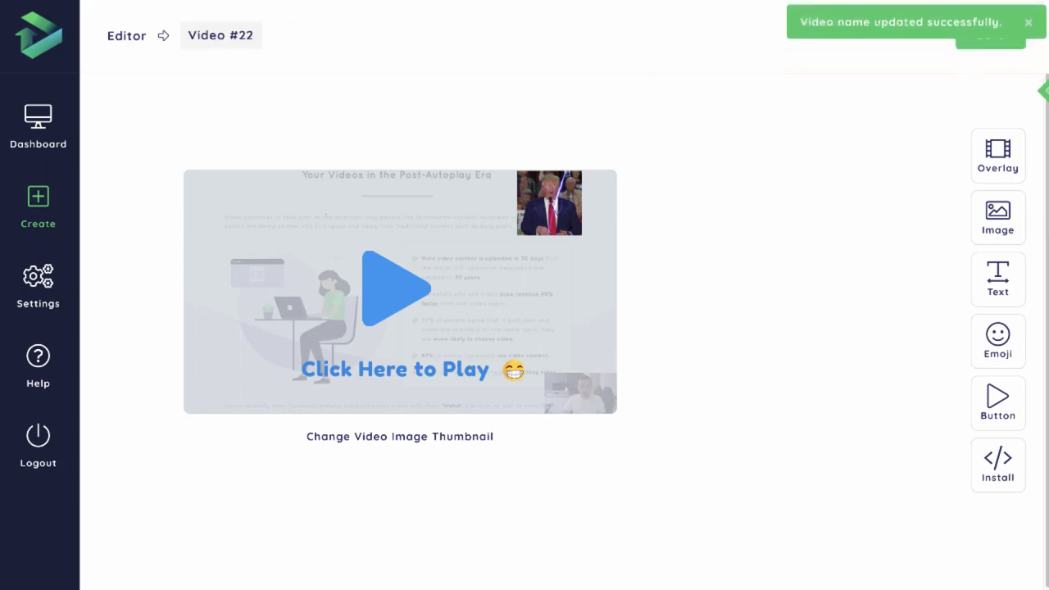
Open the install code for the video and highlight the embed script and the closing </body> tag instruction
{"action": "left_click", "coordinate": [1001, 477]}
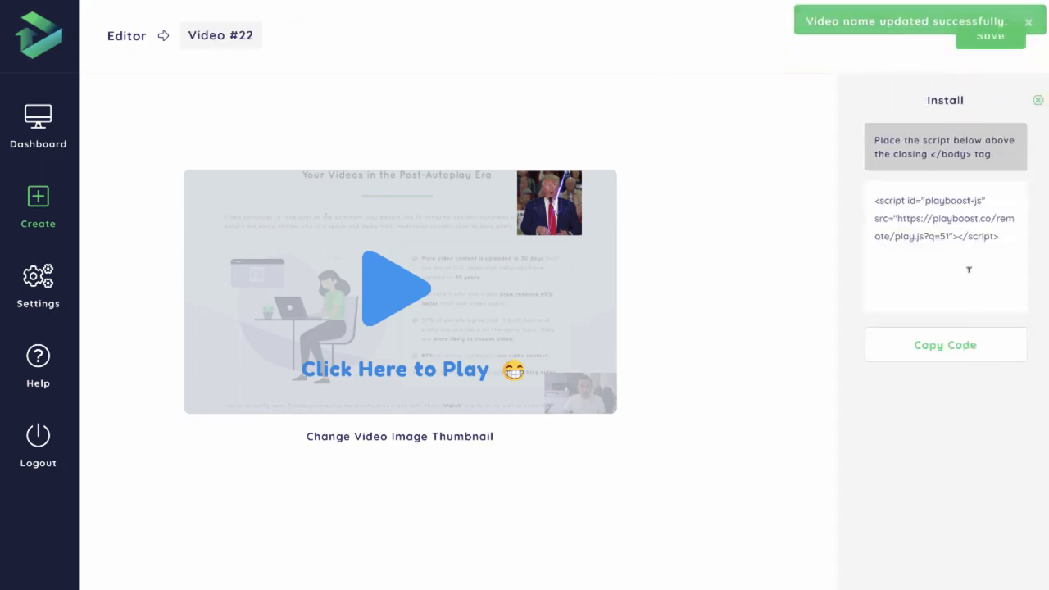
{"action": "left_click_drag", "start_coordinate": [1005, 235], "coordinate": [875, 200]}
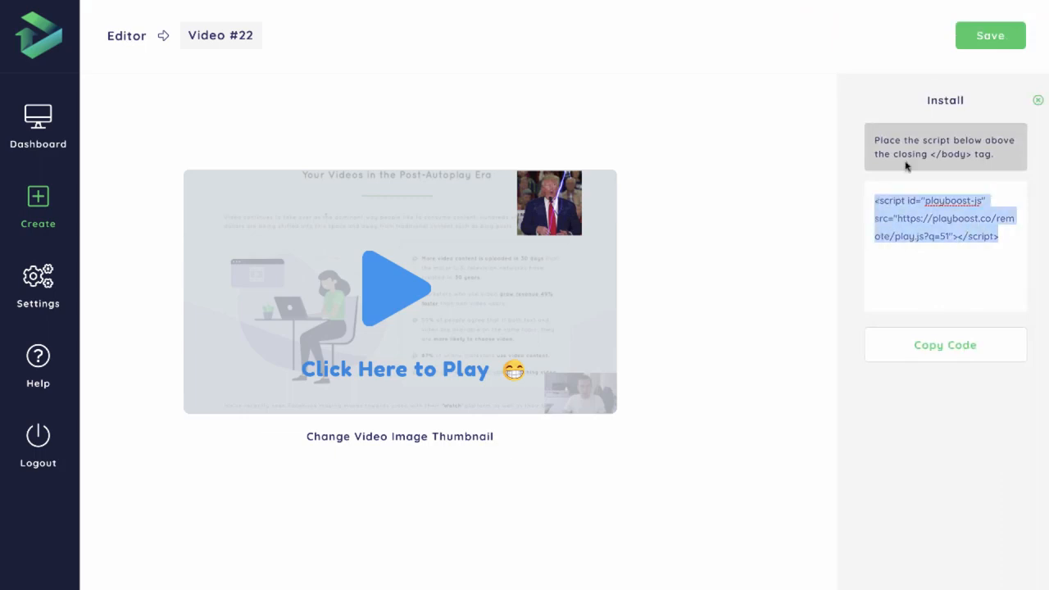
{"action": "left_click_drag", "start_coordinate": [931, 153], "coordinate": [971, 153]}
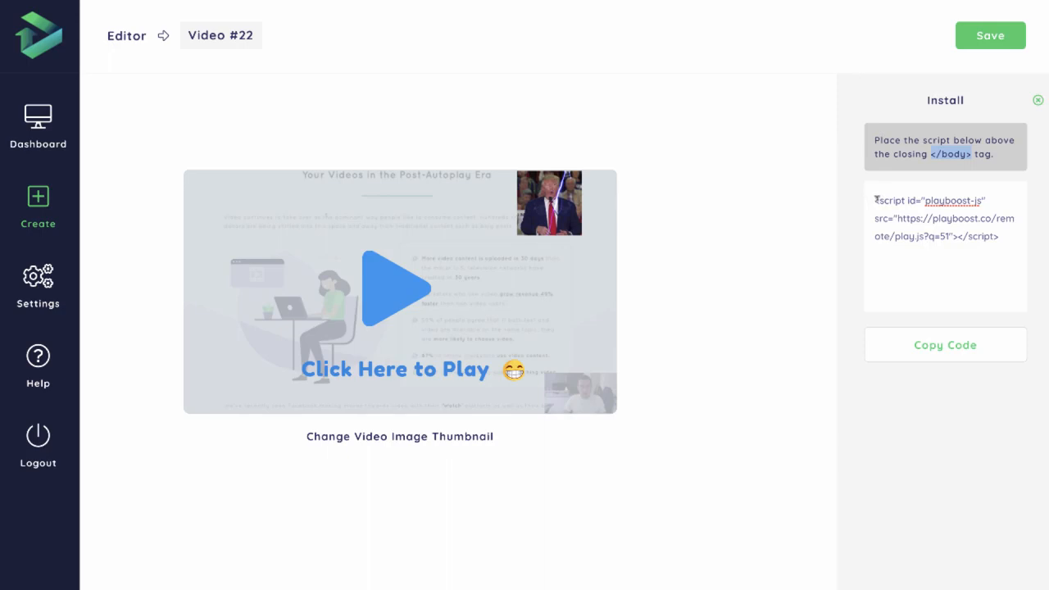
{"action": "left_click_drag", "start_coordinate": [877, 199], "coordinate": [999, 230]}
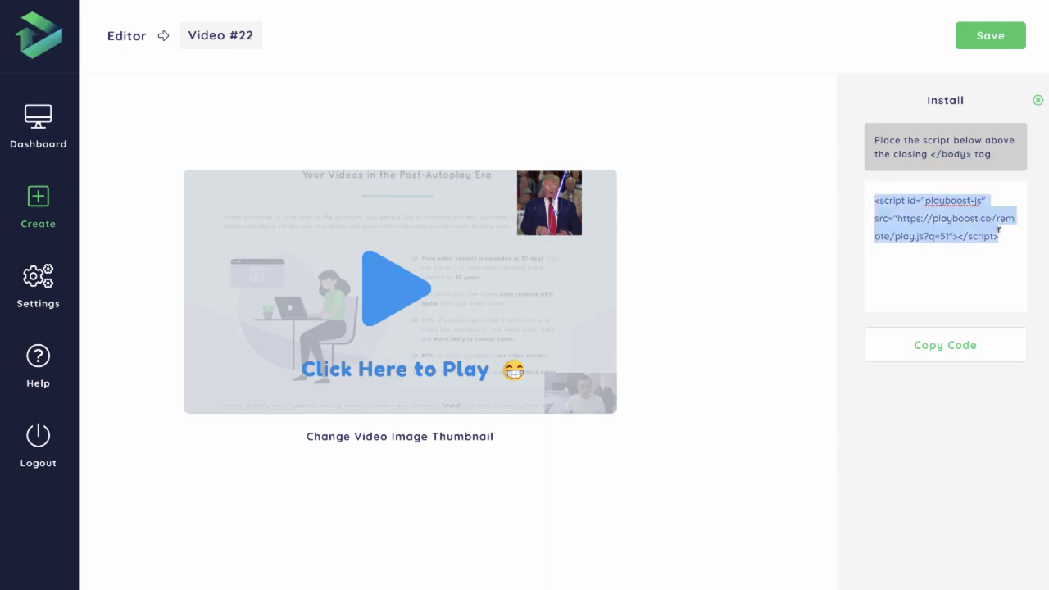